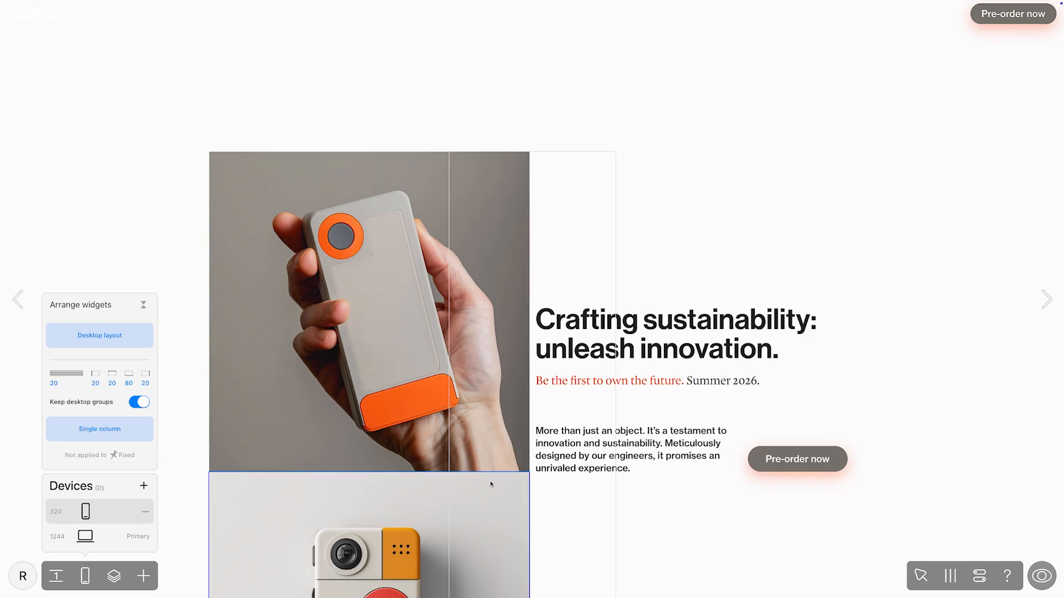
Step: Arrange all non-fixed widgets of the 320 mobile layout in a single column, keeping the desktop groups, and check the page
scroll(490, 480, down, 3)
scroll(490, 483, down, 2)
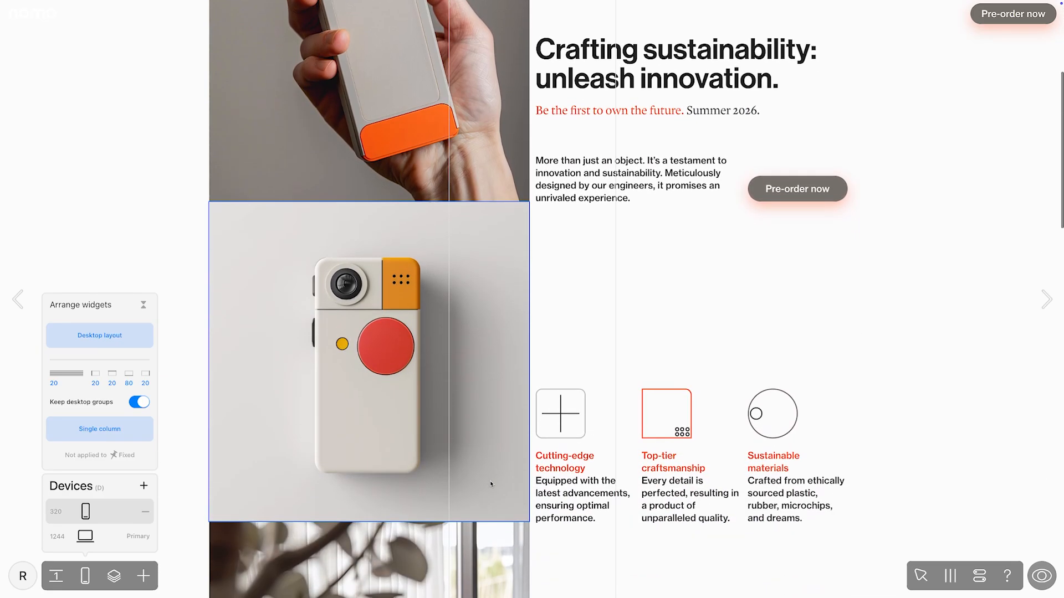
scroll(490, 484, down, 6)
scroll(490, 482, down, 3)
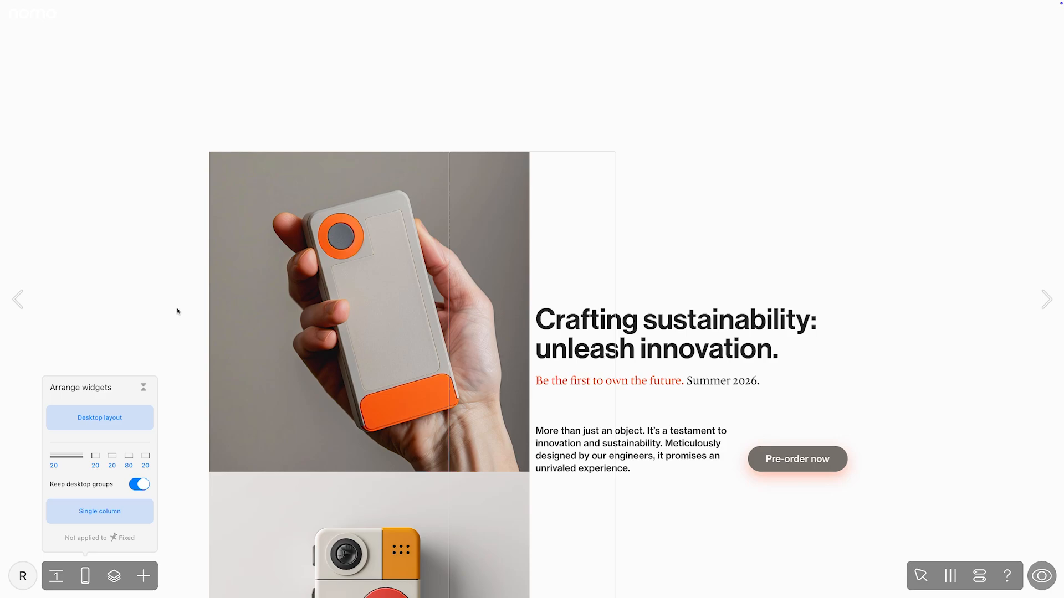
click(110, 512)
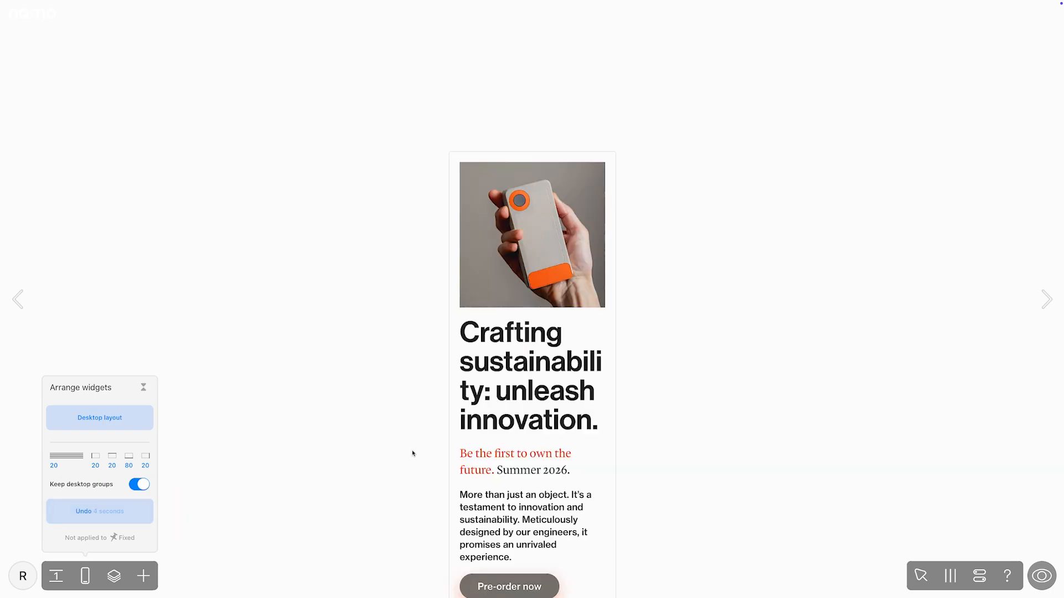
scroll(413, 453, down, 1)
scroll(413, 454, down, 15)
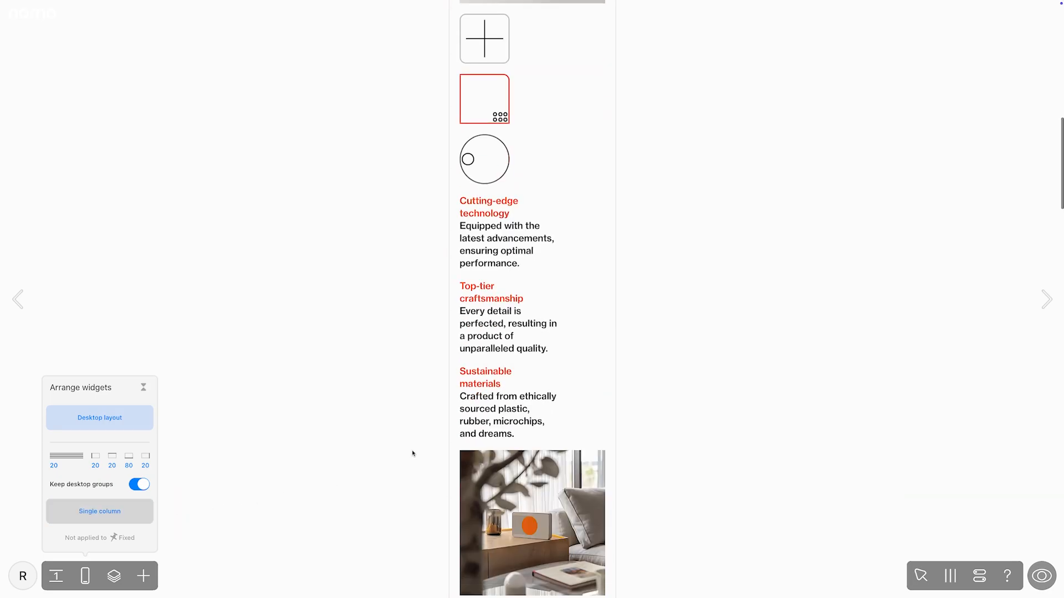
scroll(413, 453, down, 12)
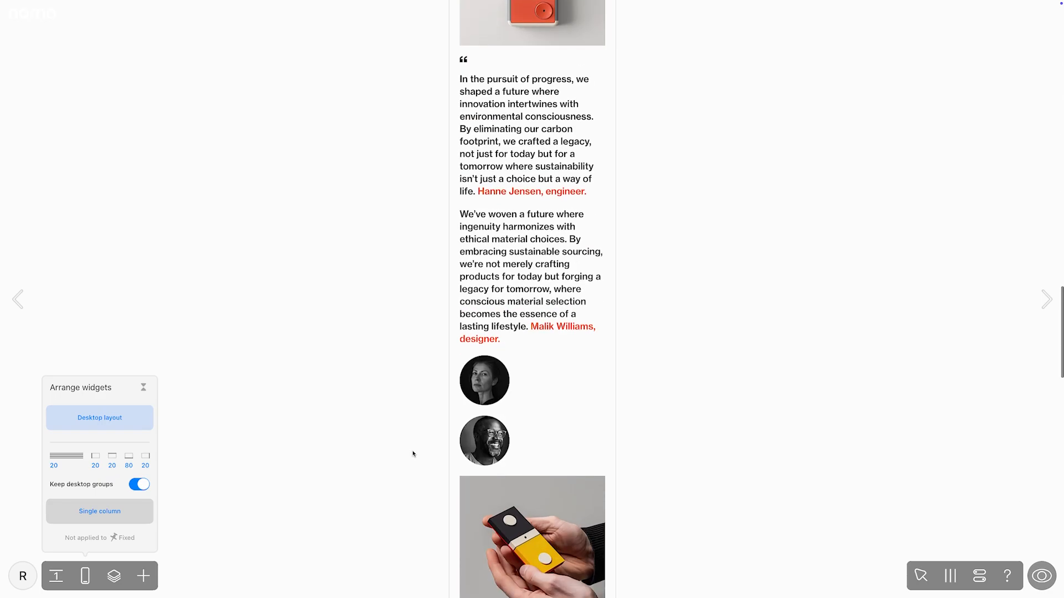
scroll(412, 453, up, 20)
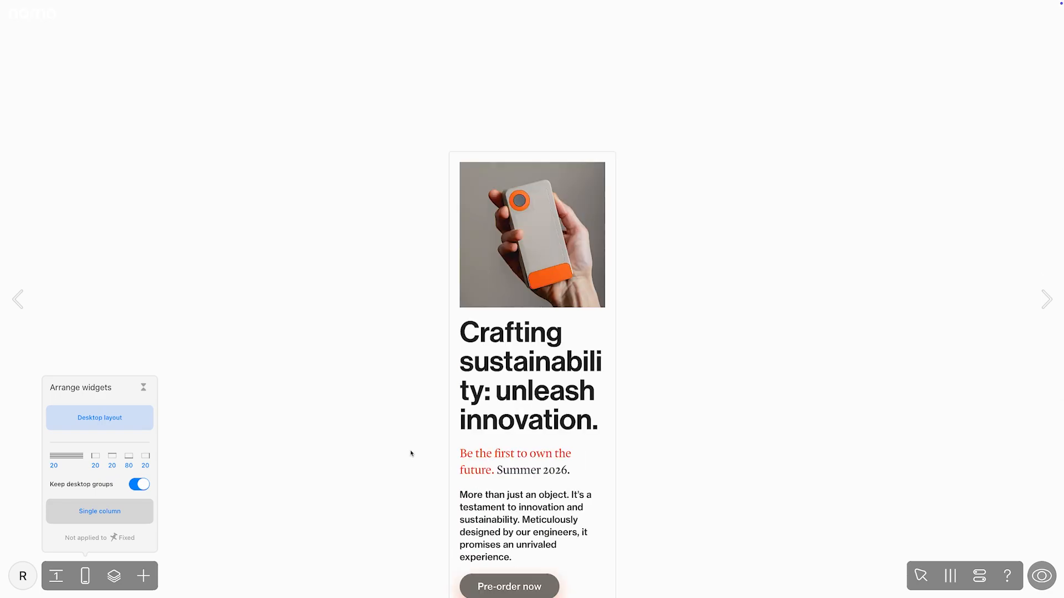
Step: Release the logo from its fixed screen position and place it over the upper-left corner of the hero image
click(37, 19)
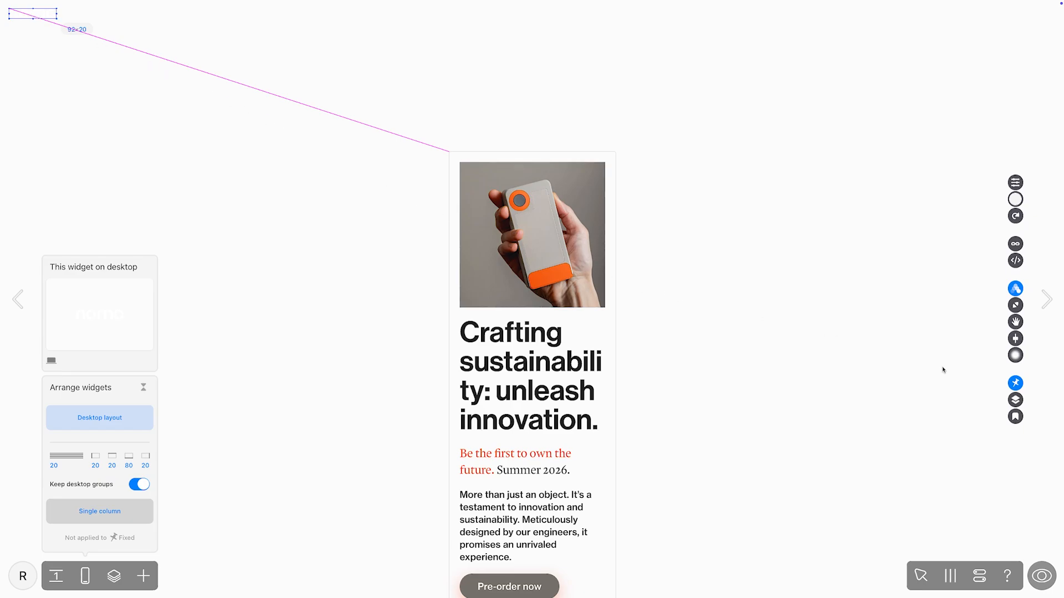
click(1014, 384)
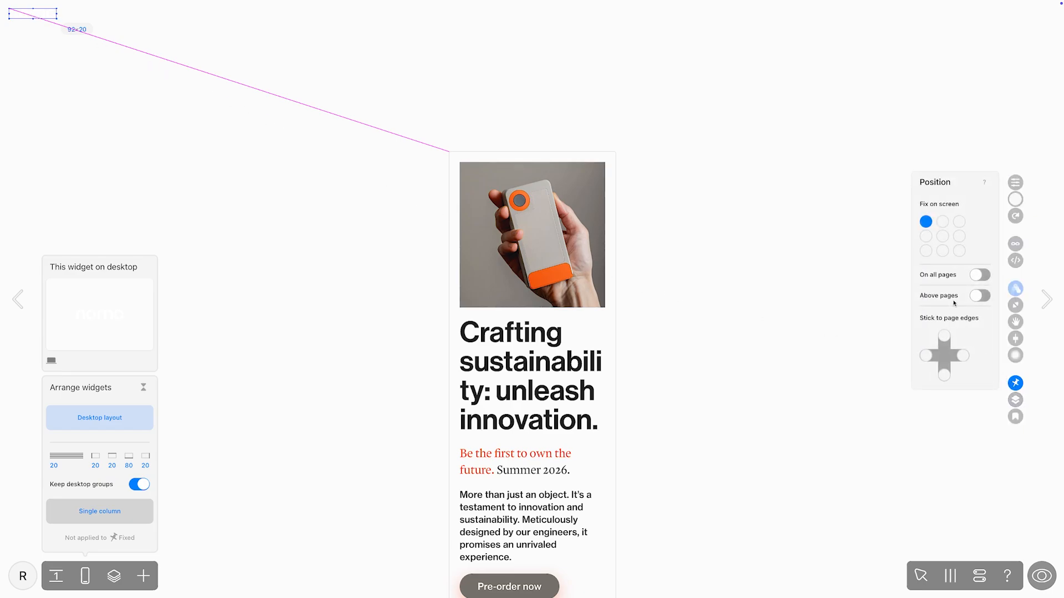
click(927, 222)
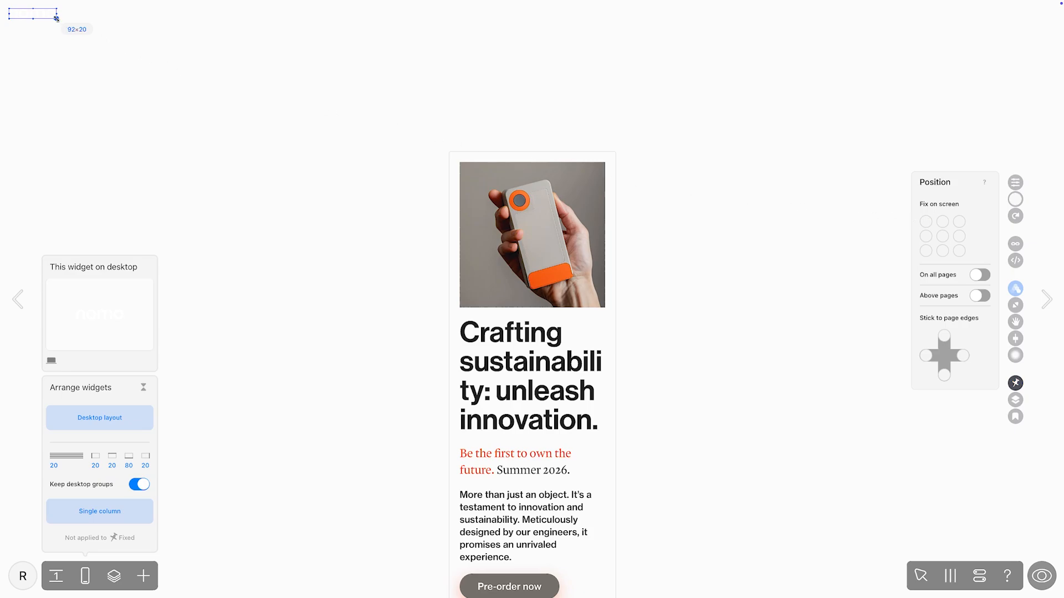
drag(38, 17, 488, 174)
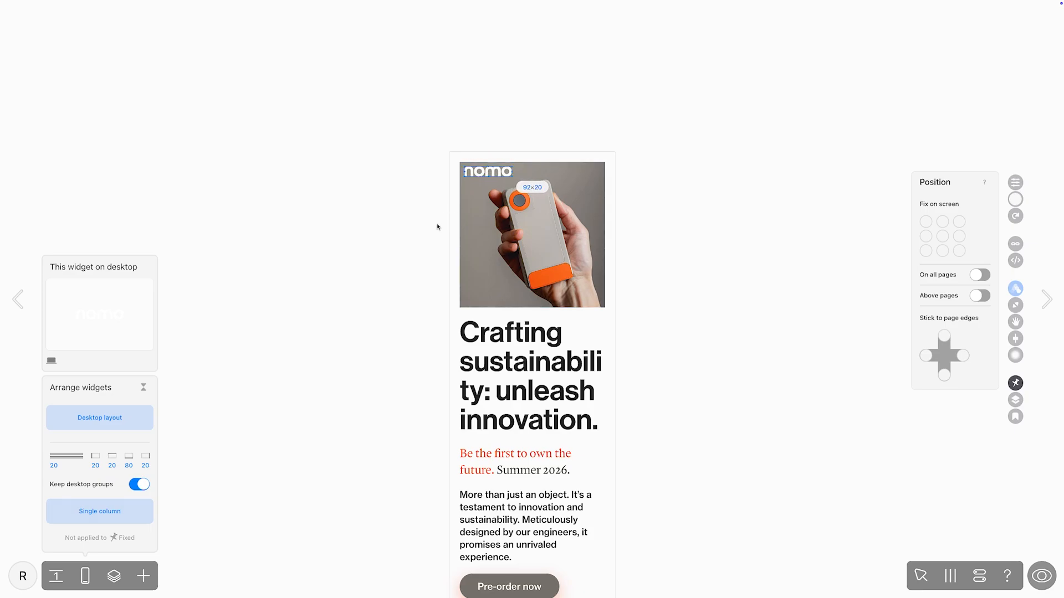
Step: Inspect the widgets grouped inside Icon 1 in the layer list
click(145, 486)
click(146, 486)
click(115, 576)
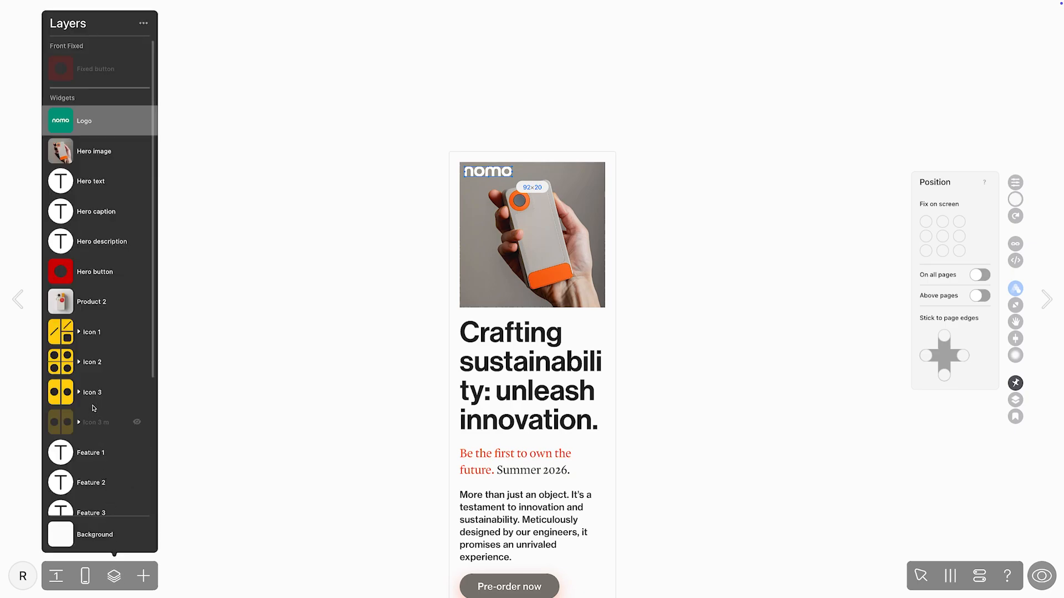
click(78, 333)
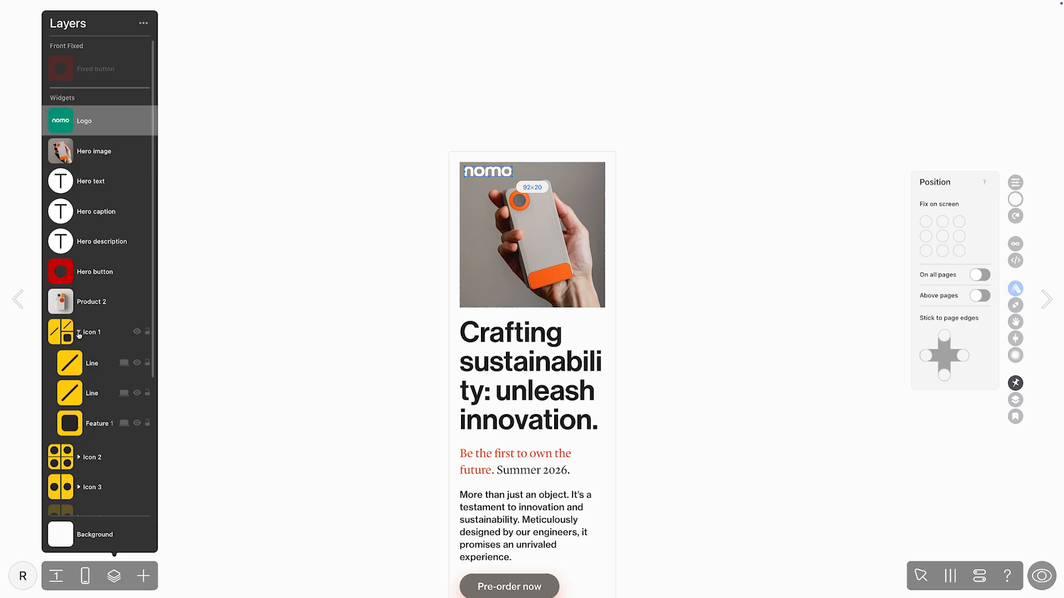
click(79, 334)
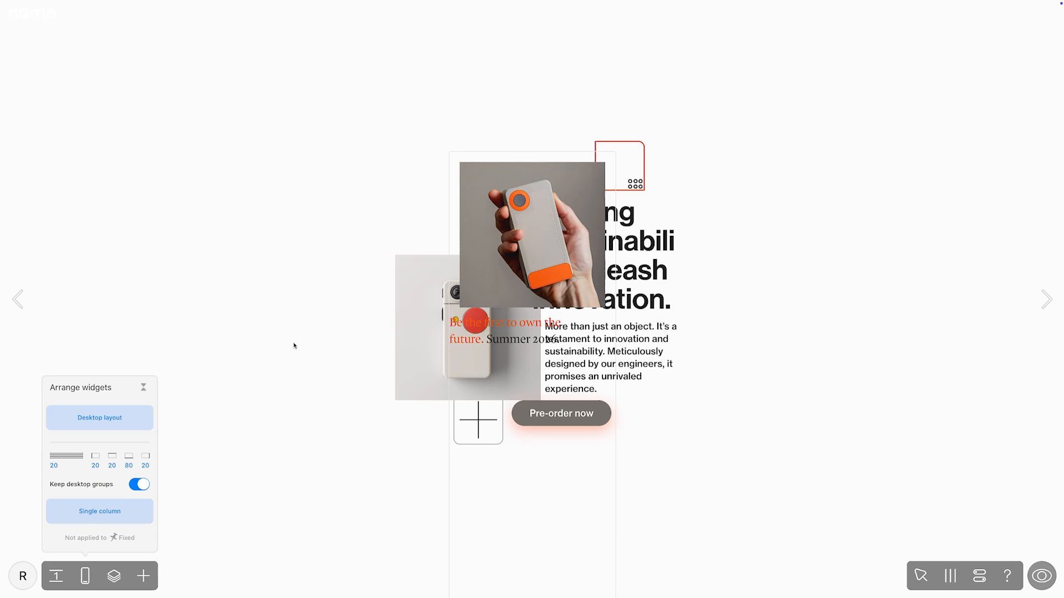
Step: Apply the desktop layout to the mobile version's widgets and look through the resulting page
click(139, 418)
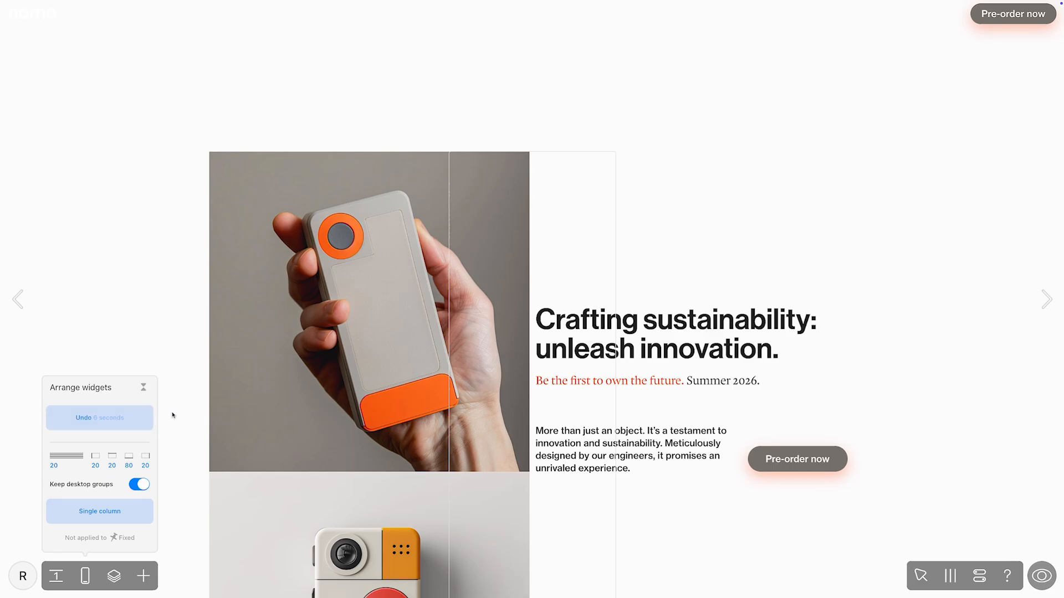
scroll(186, 411, down, 5)
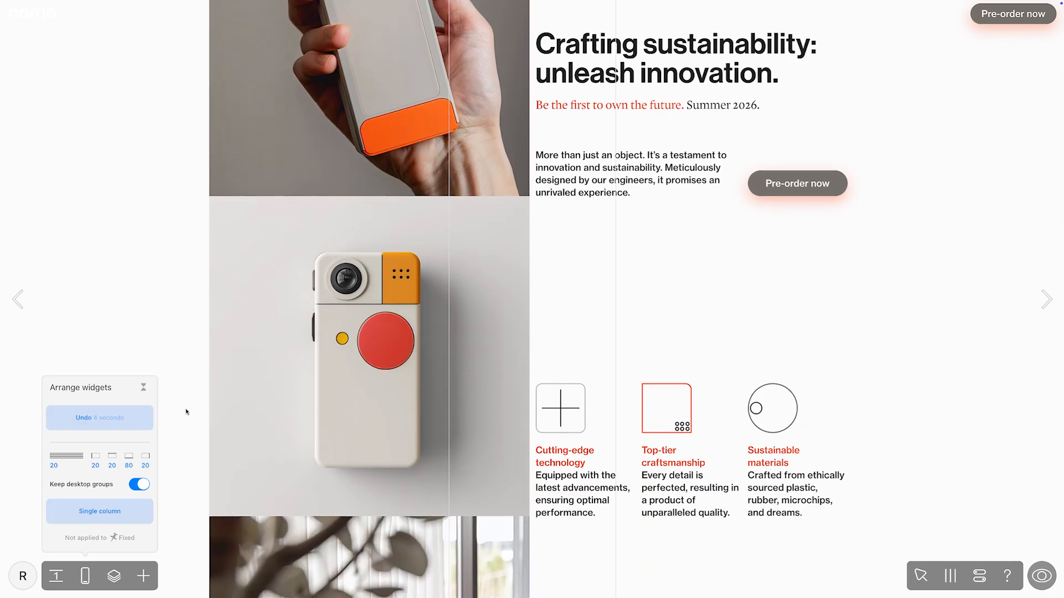
scroll(187, 412, down, 6)
scroll(186, 411, down, 1)
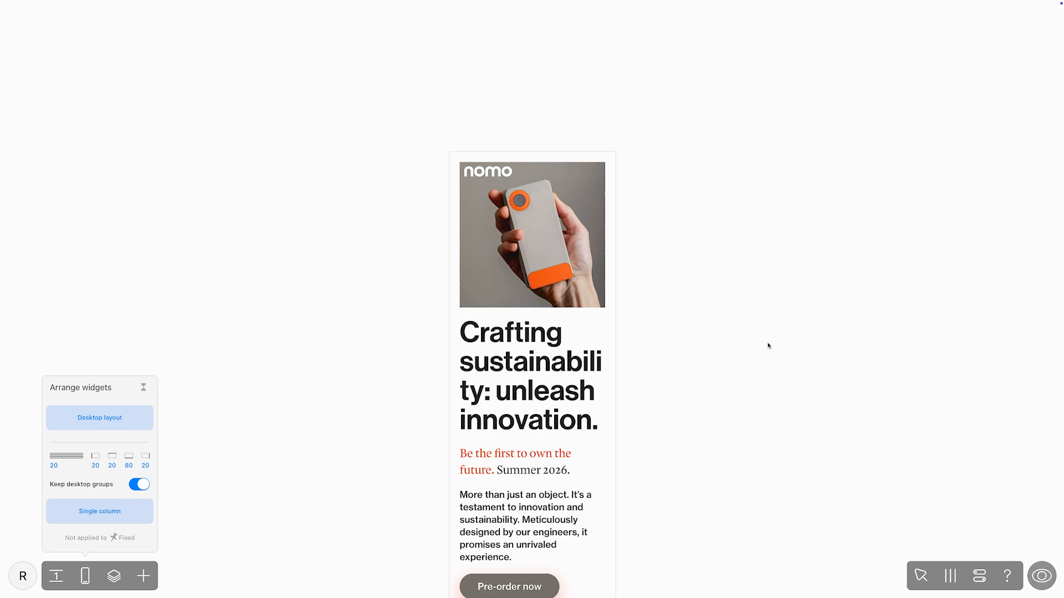
Step: Try the desktop composition on the hero headline and caption, and arrange both in a single column again
drag(765, 345, 486, 477)
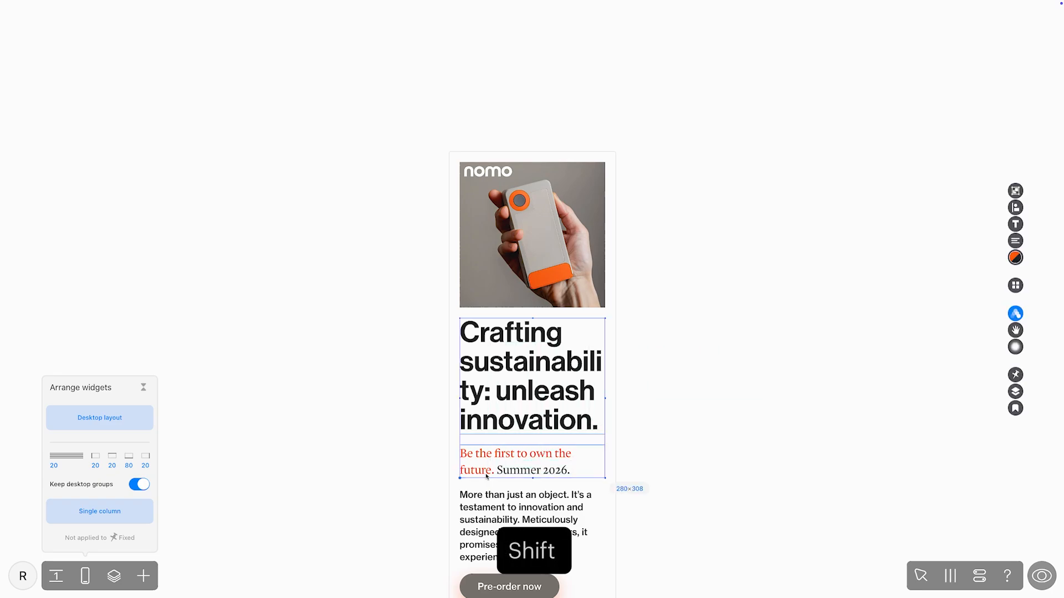
click(1015, 286)
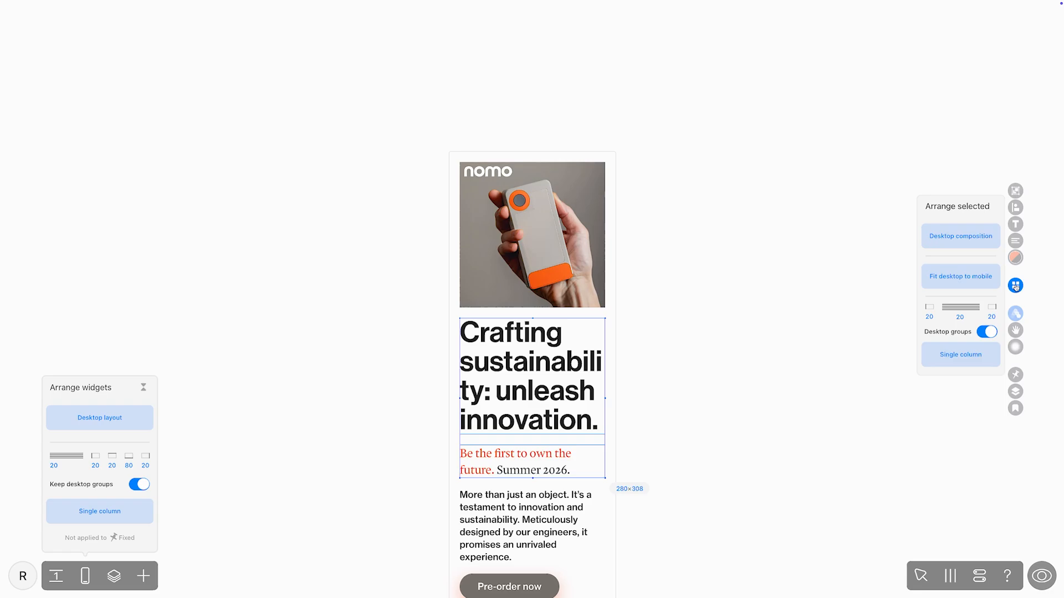
click(991, 245)
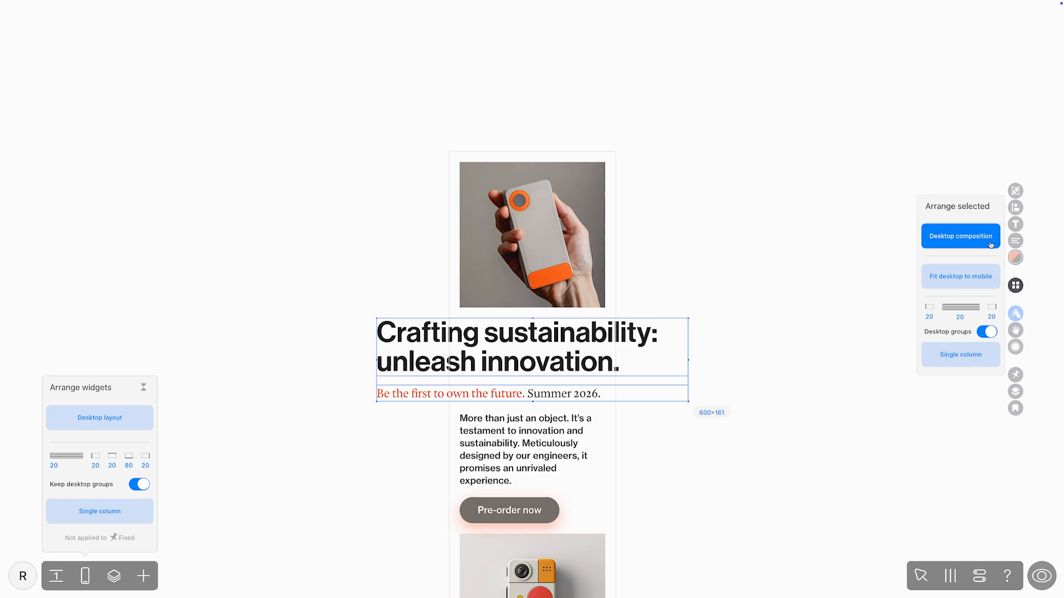
click(993, 364)
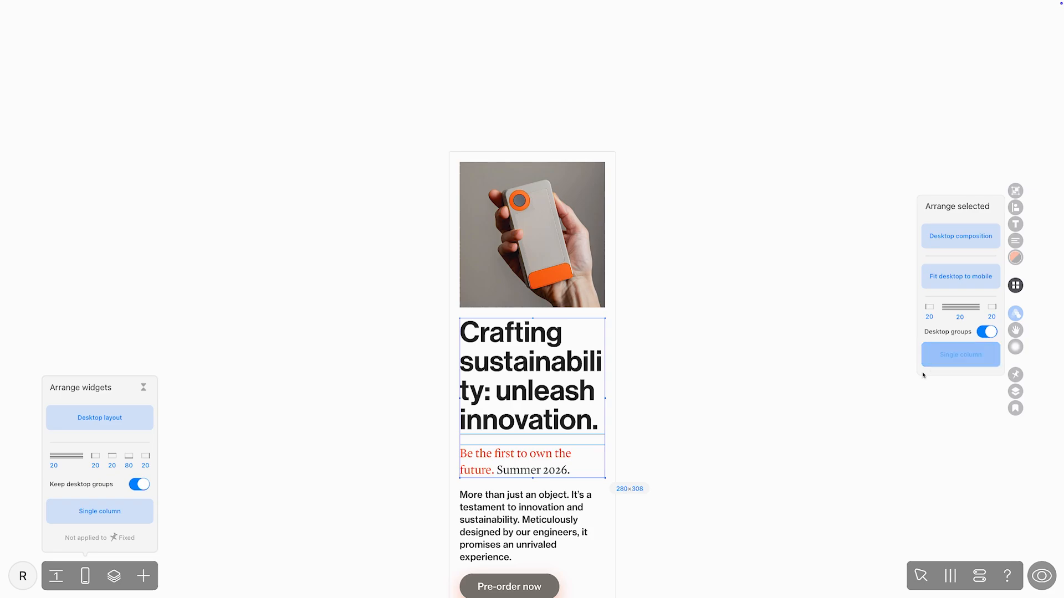
Step: Select all widgets from the hero image down to the logo and try fitting their desktop arrangement to mobile
click(113, 576)
scroll(94, 121, down, 5)
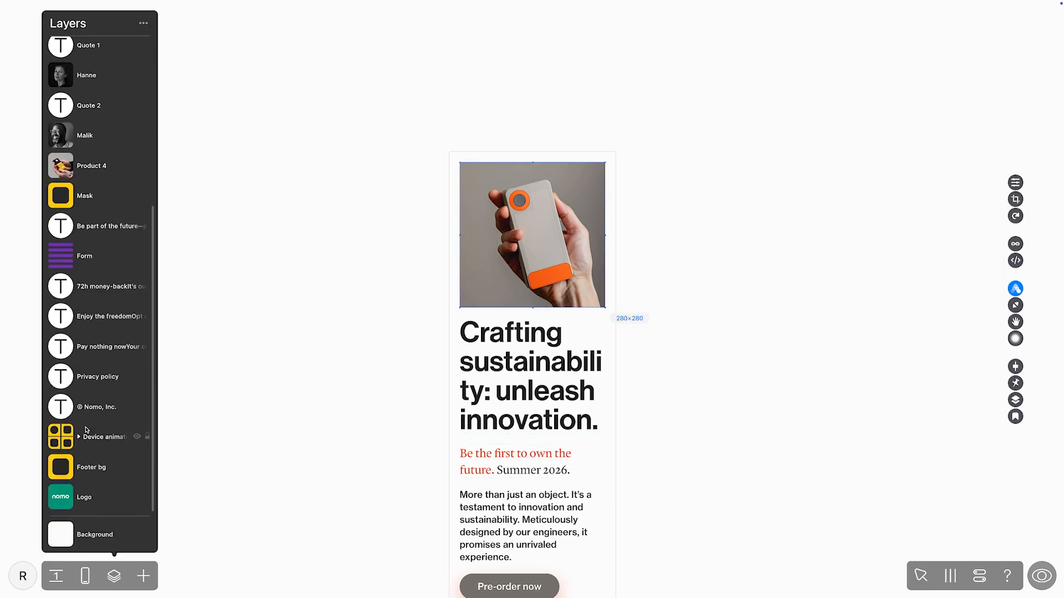
shift+click(92, 490)
scroll(93, 490, up, 5)
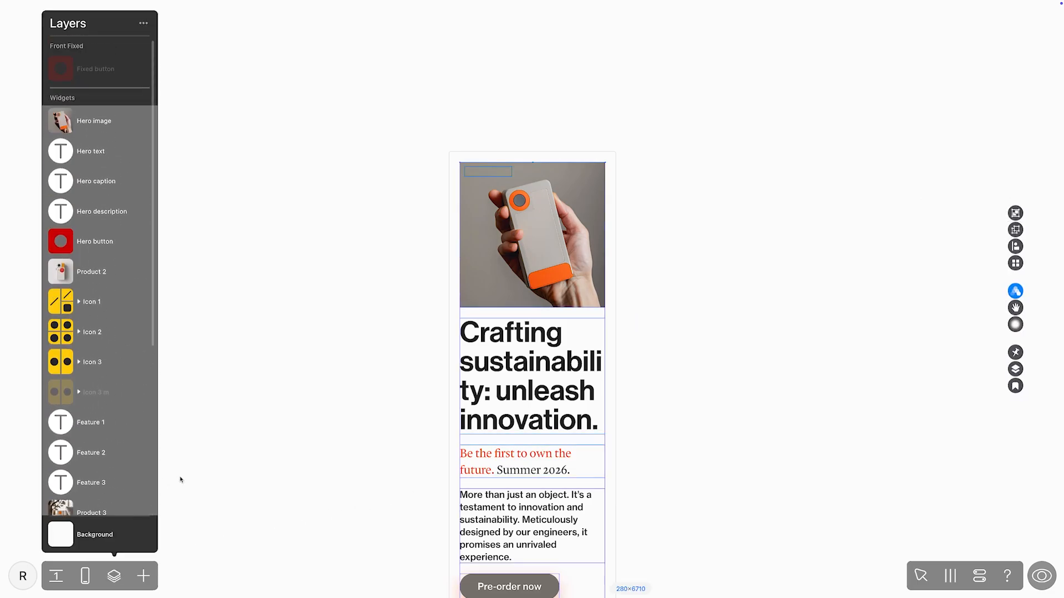
click(1015, 263)
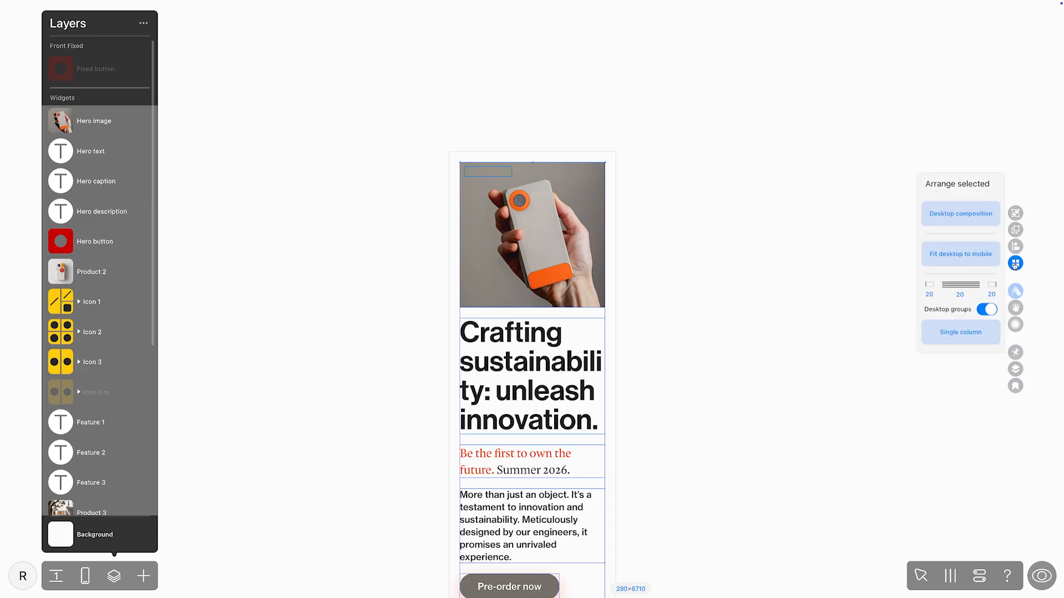
click(979, 261)
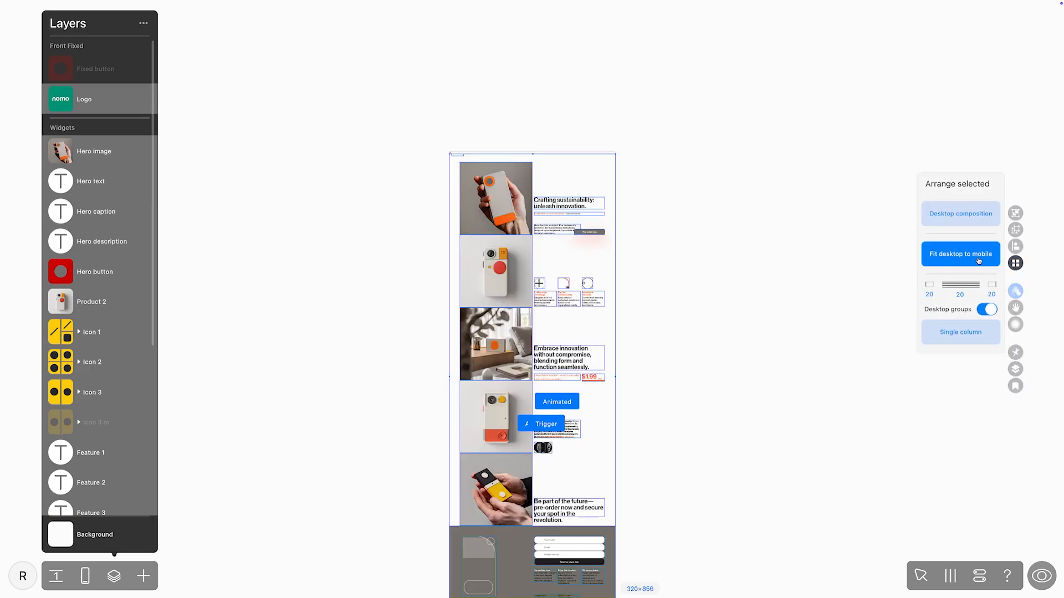
click(652, 270)
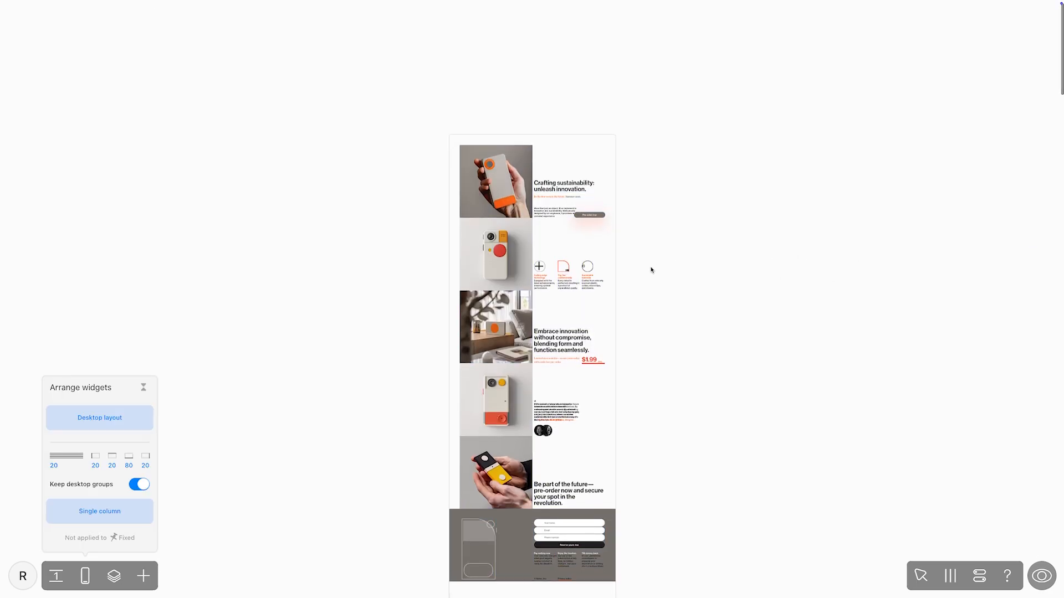
scroll(652, 270, down, 2)
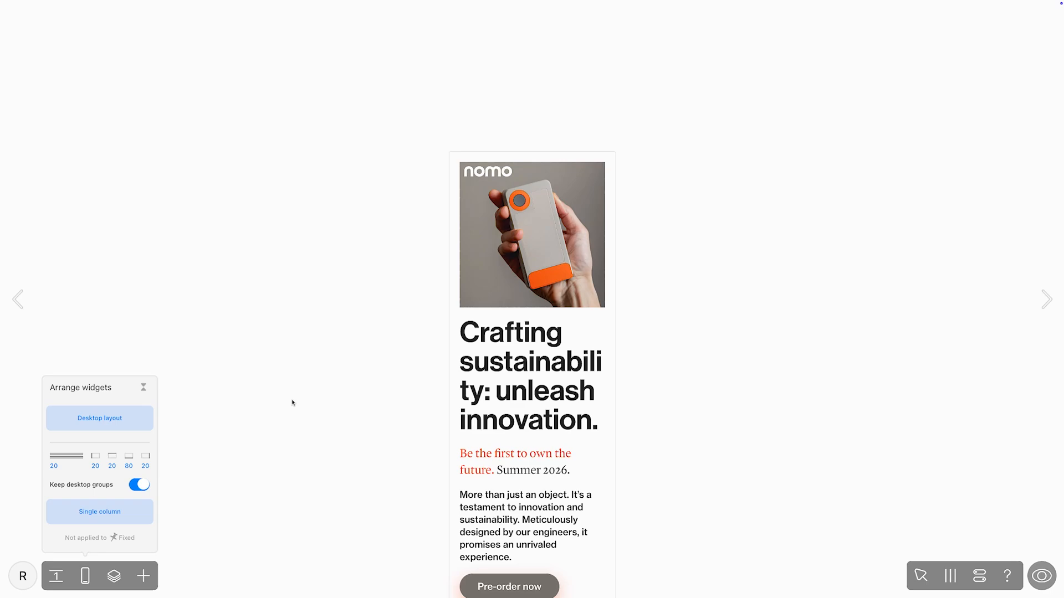
Step: Check how the hero image, headline and caption each look in the desktop version
click(474, 279)
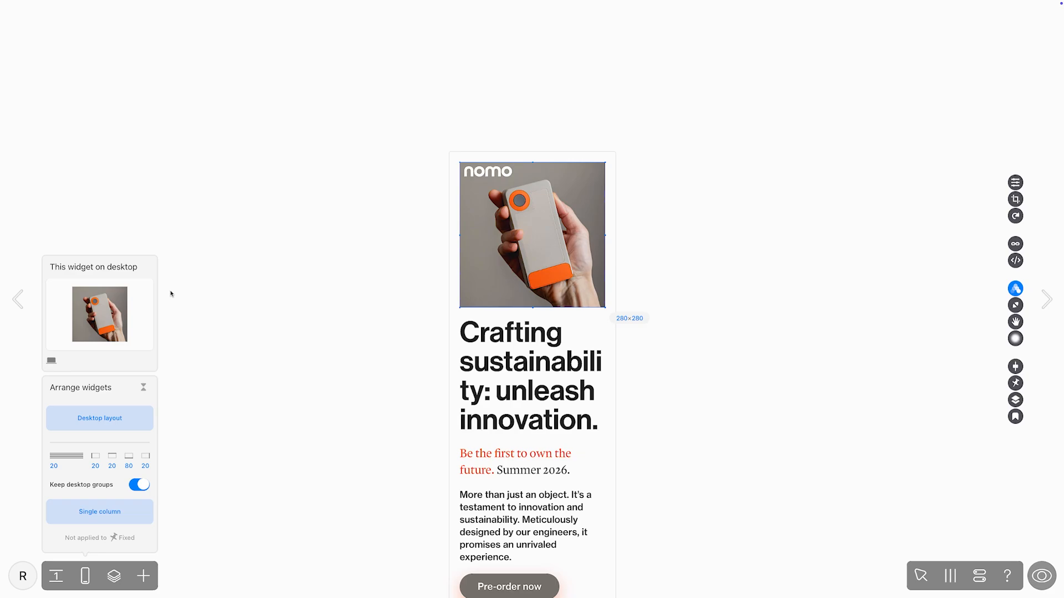
click(495, 354)
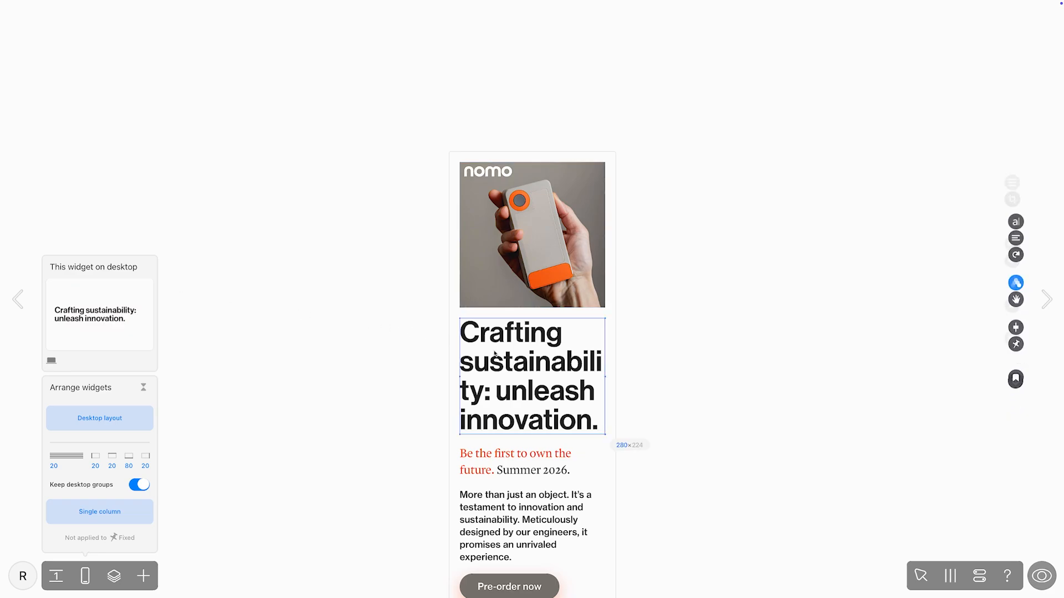
click(495, 469)
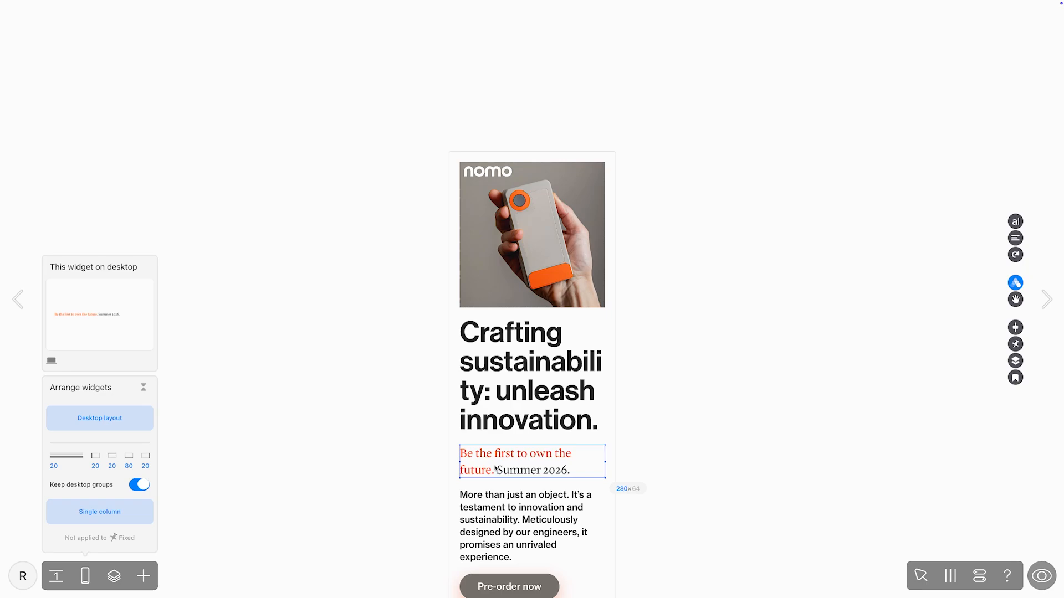
Step: Apply the project text style "h1 m" to the hero headline
click(513, 399)
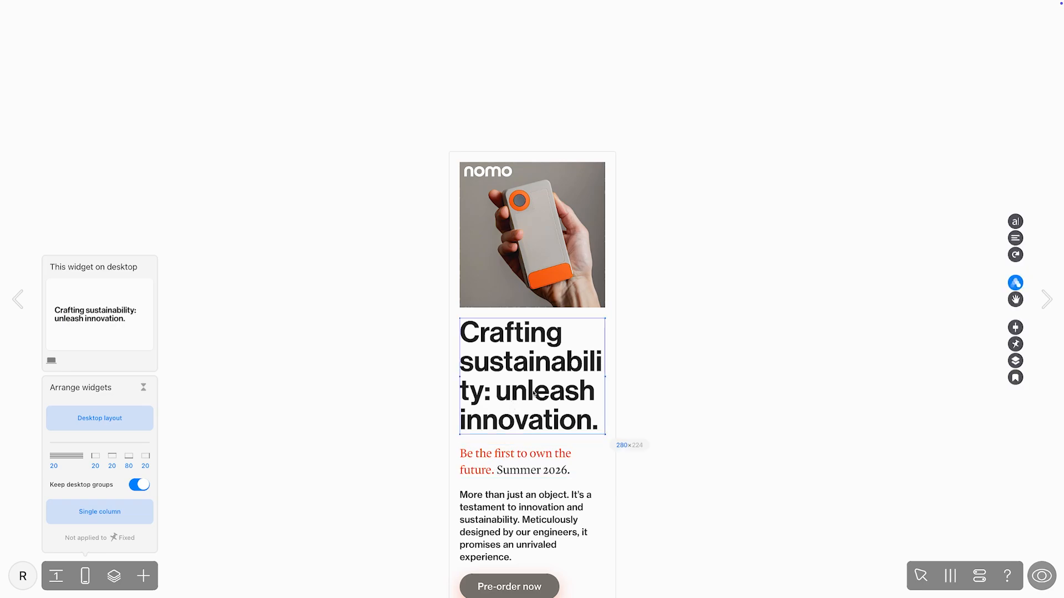
click(1015, 221)
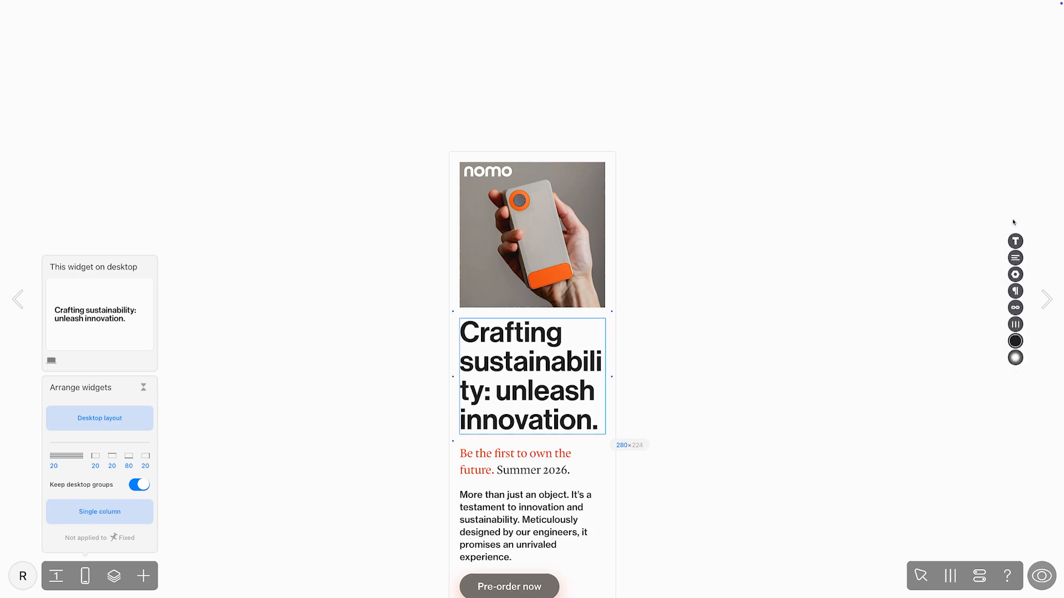
click(1015, 240)
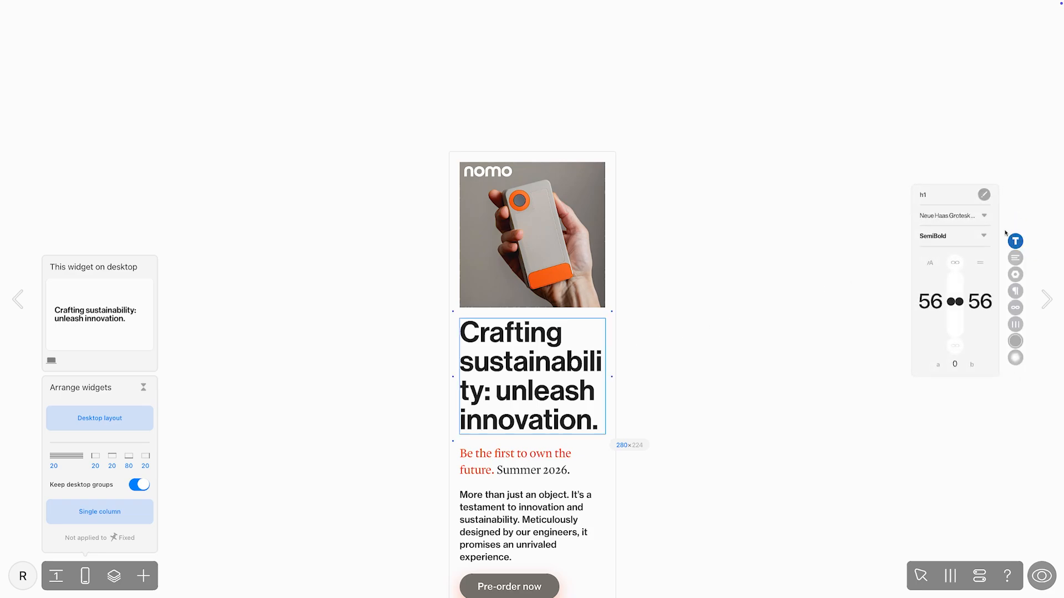
click(924, 196)
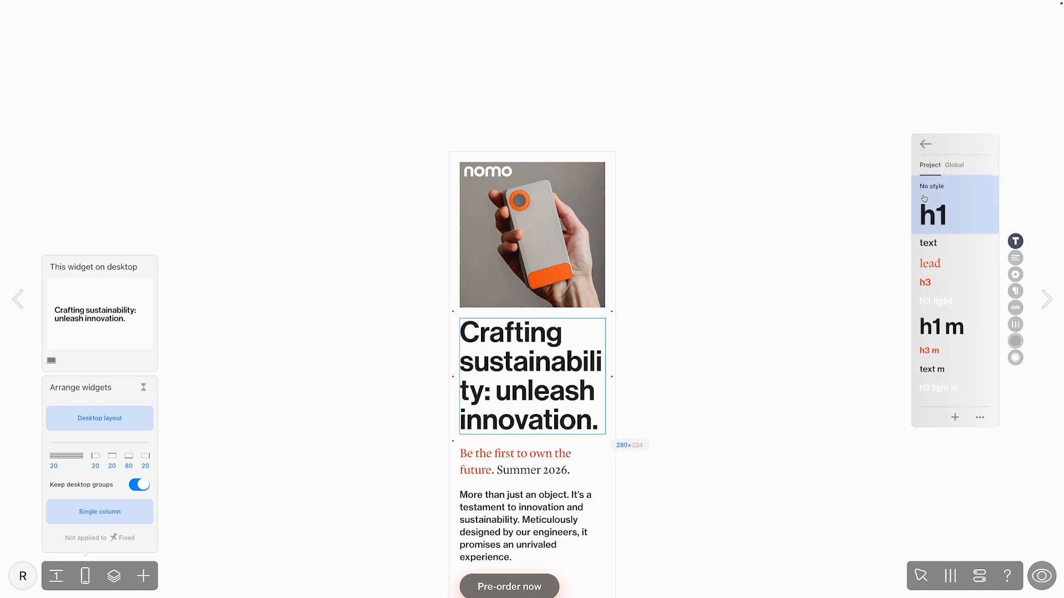
click(948, 331)
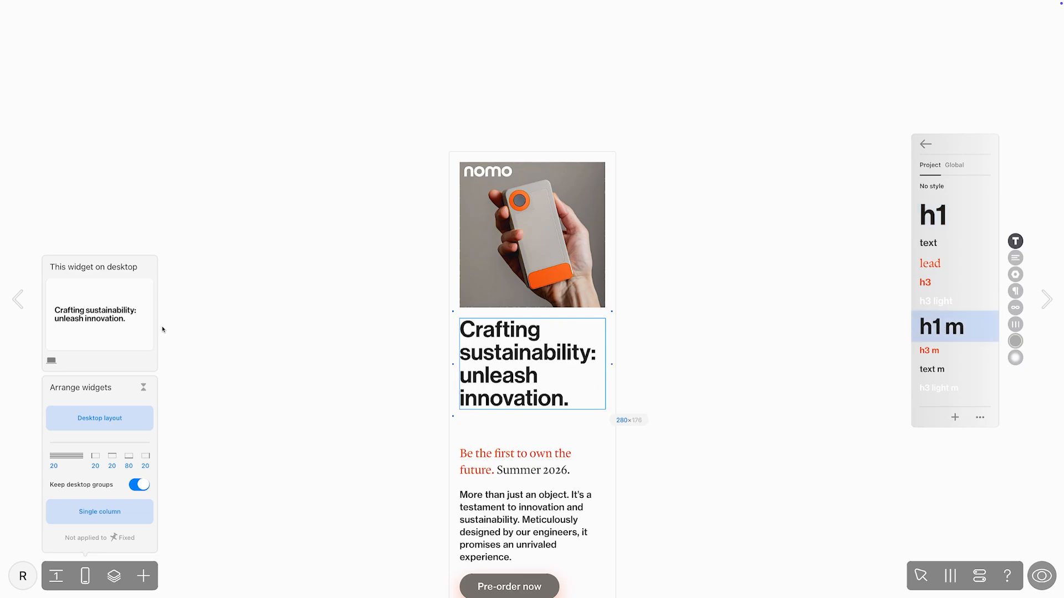
Step: Recolor the words "unleash innovation." in the mobile hero headline with the project orange FF5400
drag(462, 377, 591, 392)
click(1015, 340)
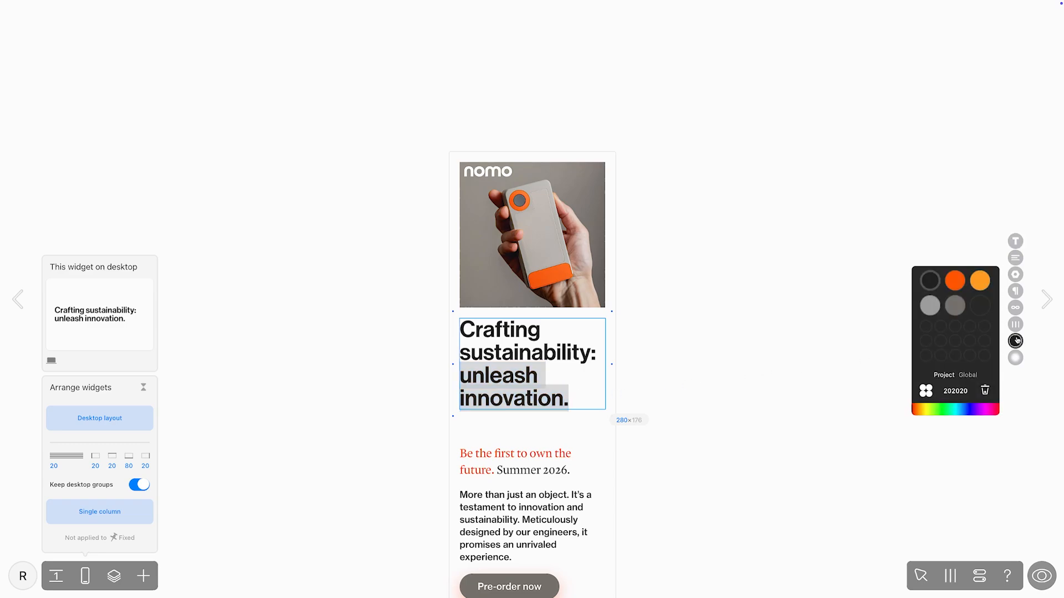
click(955, 281)
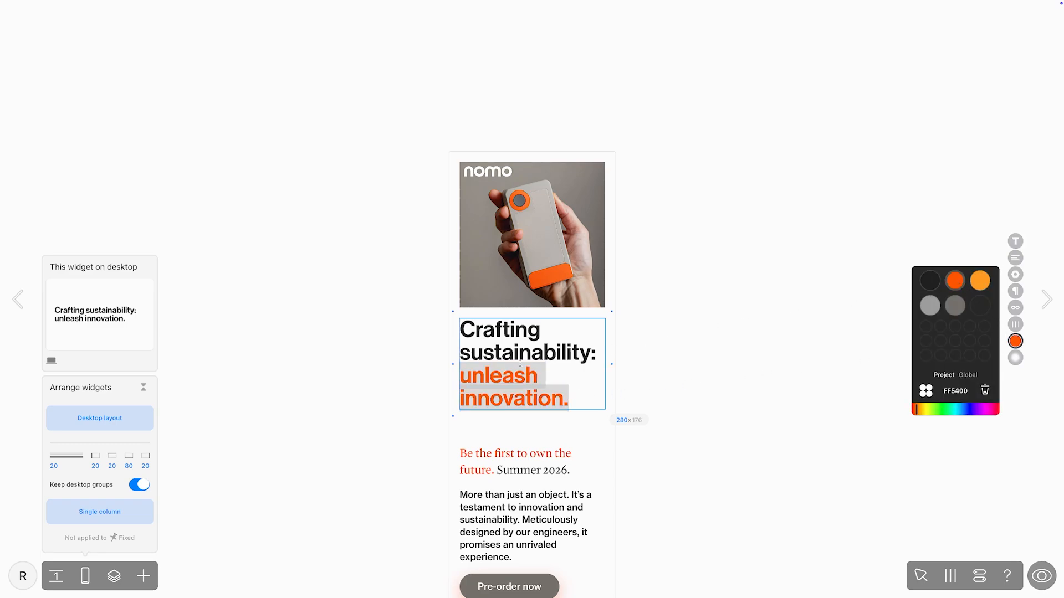
key(Escape)
Step: Remove the on-load animation from the mobile hero headline and check the headline's animation in the desktop version
click(1015, 283)
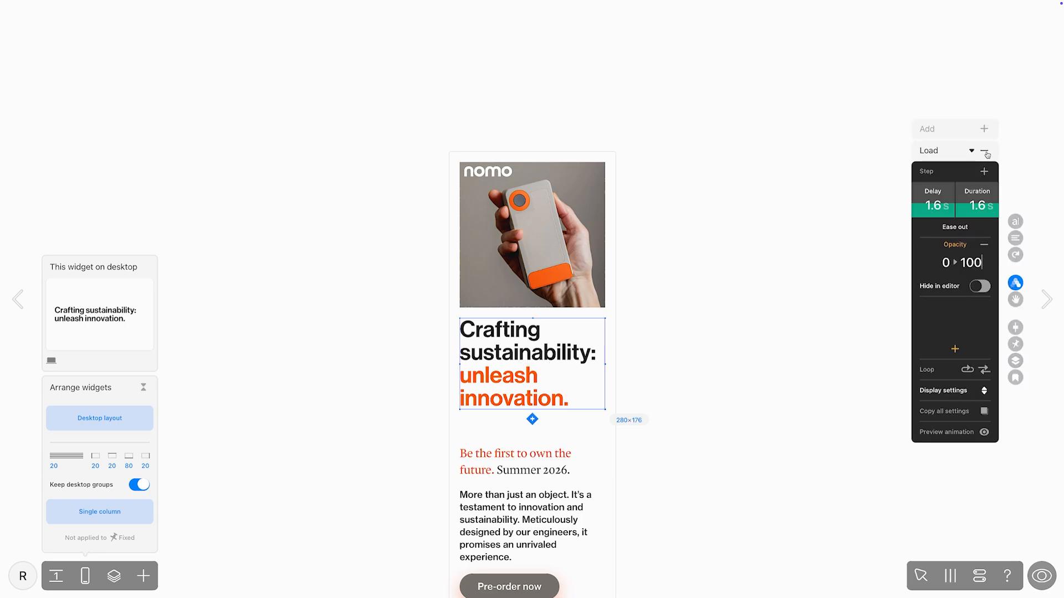
key(d)
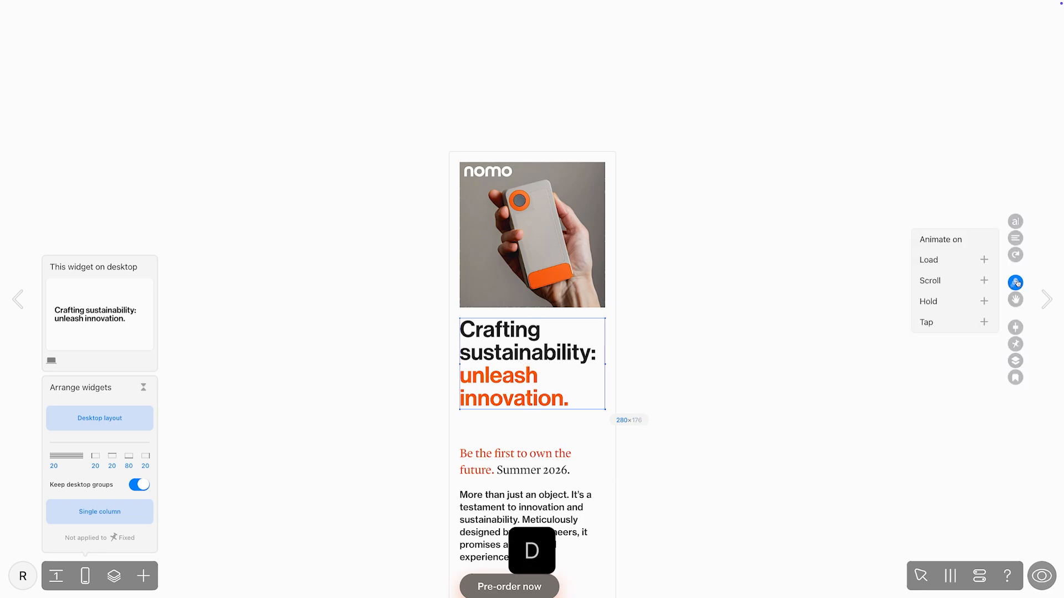
key(d)
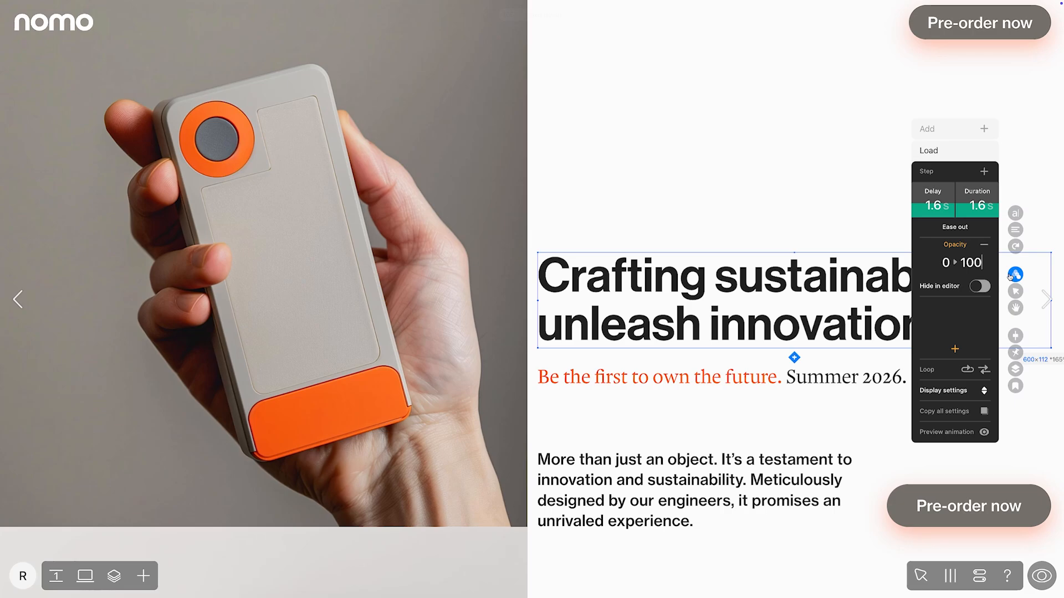
key(d)
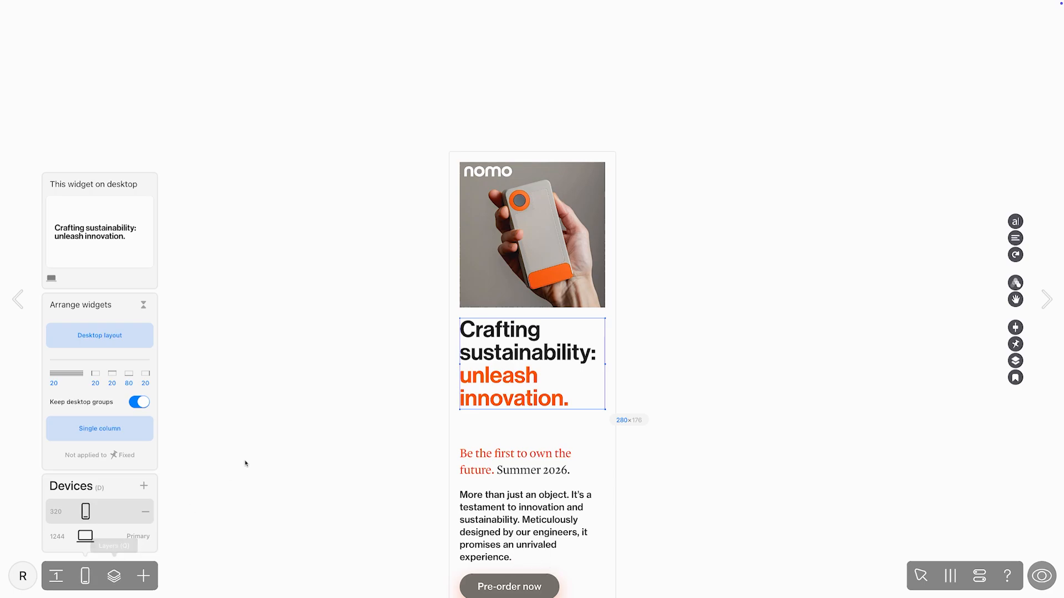
Step: Replace the hero image with the orange-and-white camera photo from My Photos on Unsplash
click(489, 300)
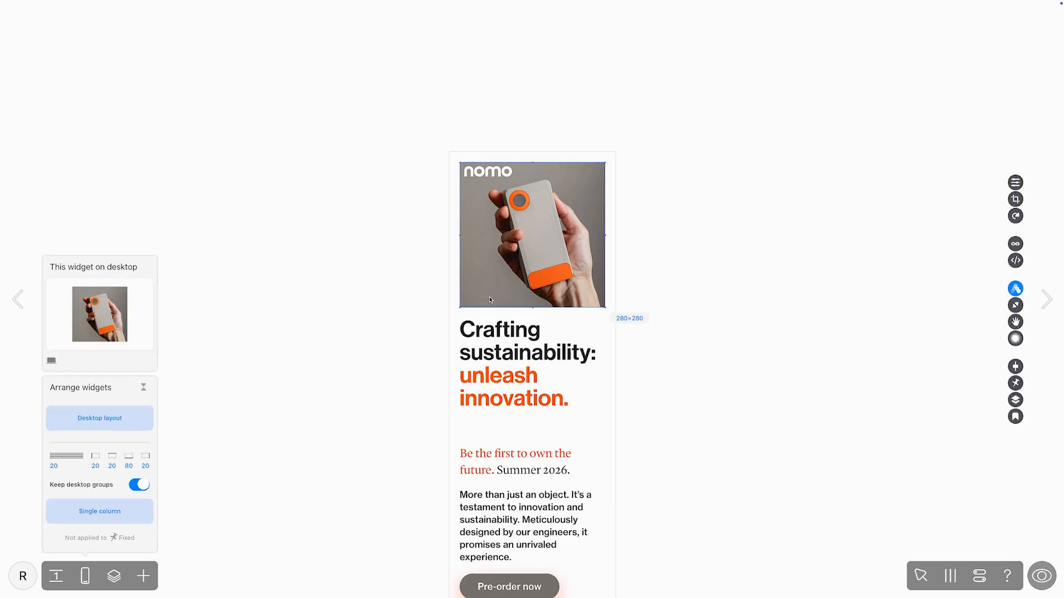
click(1013, 184)
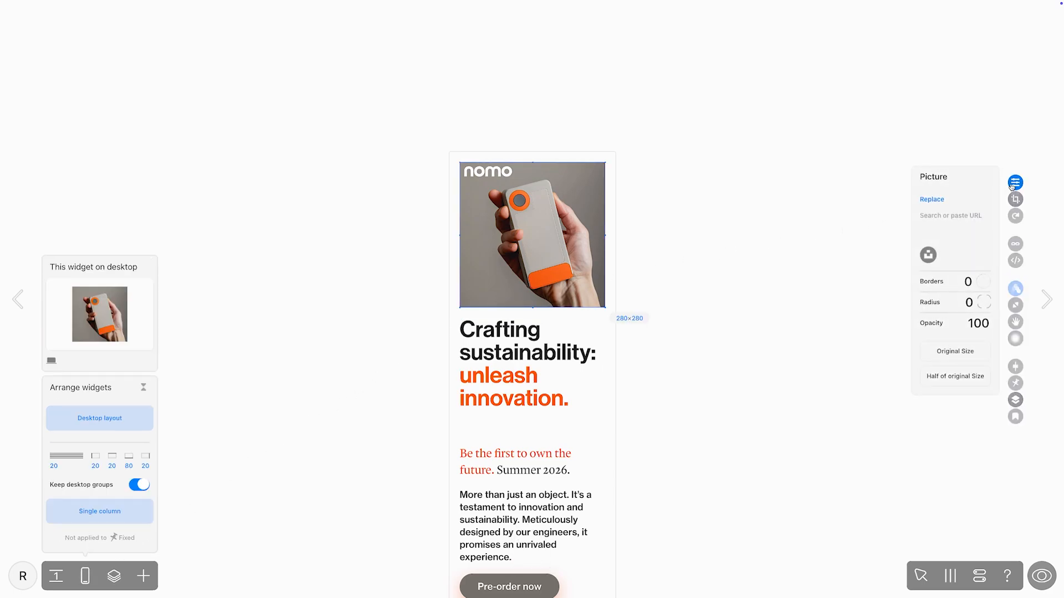
click(929, 254)
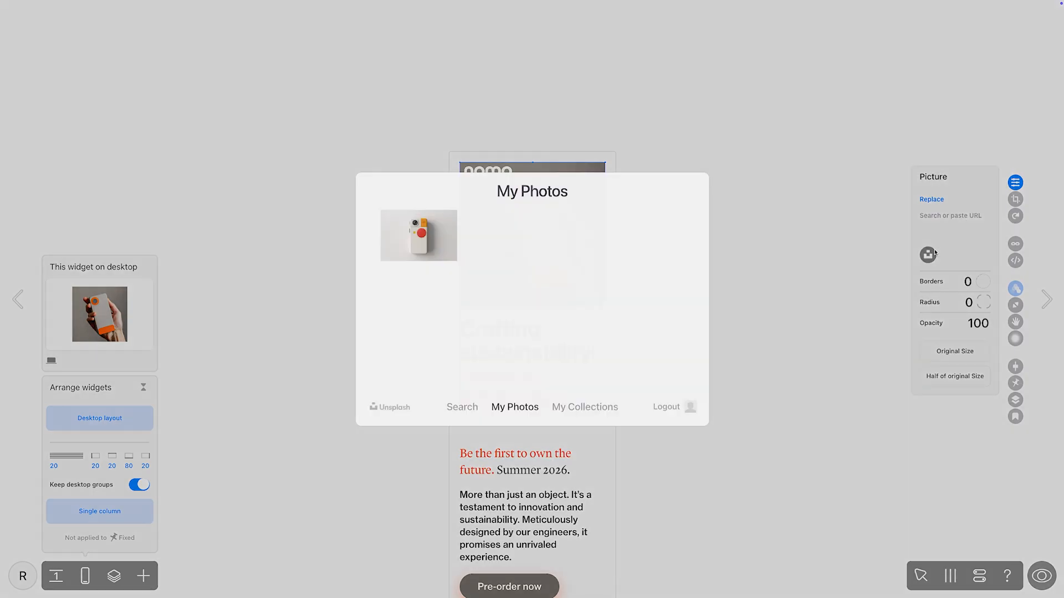
click(440, 242)
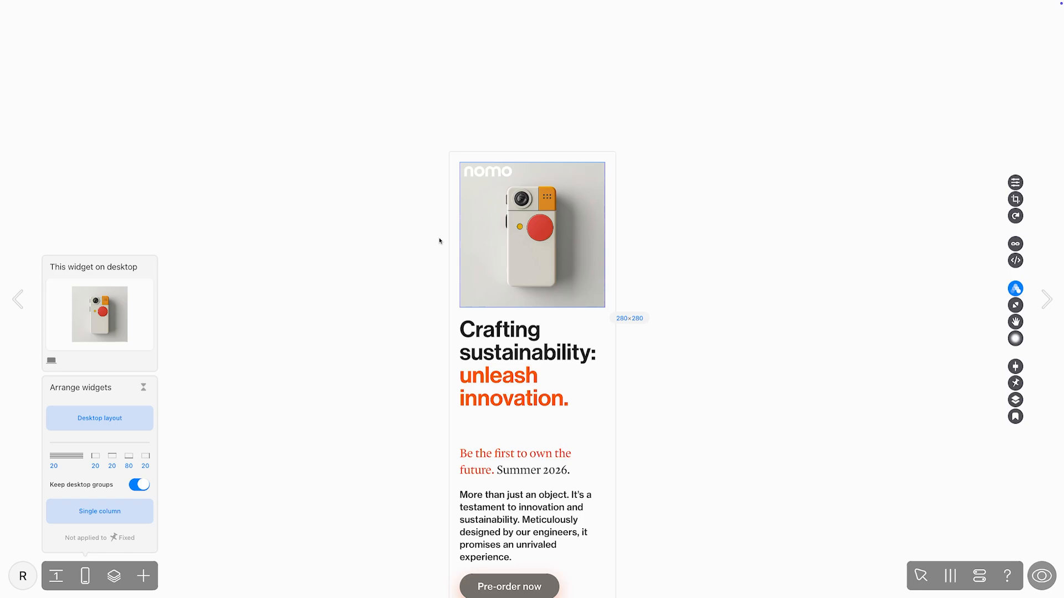
Step: Open the settings of the product video below the Pre-order button and switch one of its options
scroll(439, 241, down, 8)
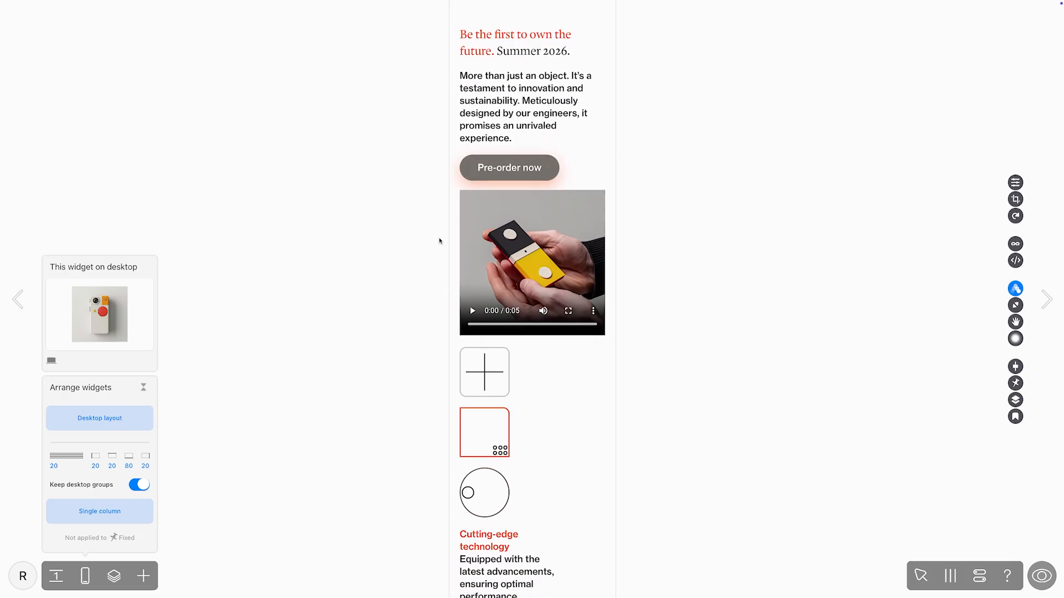
click(492, 250)
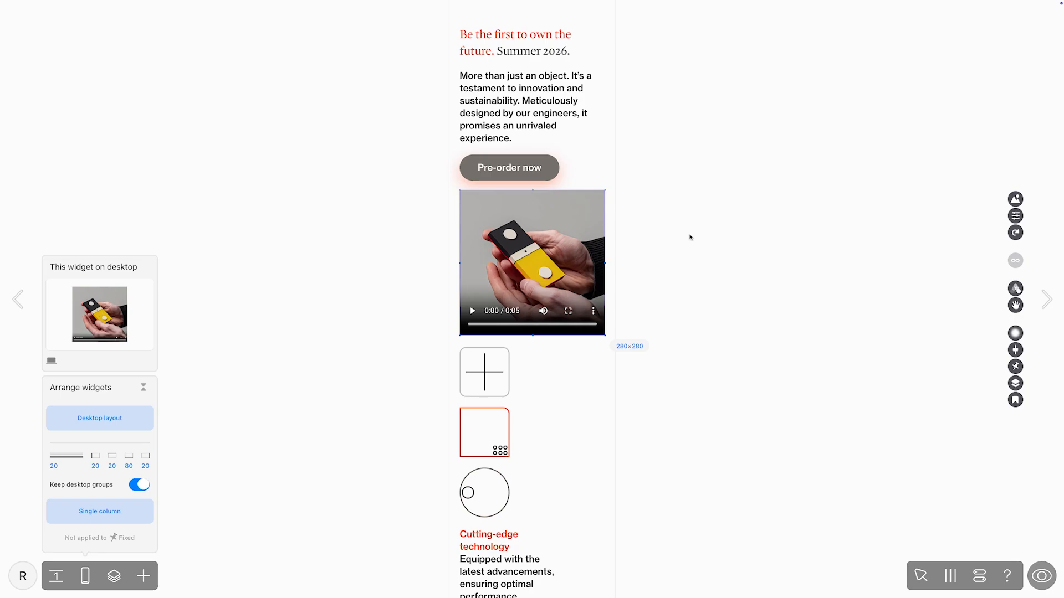
click(1015, 215)
click(979, 199)
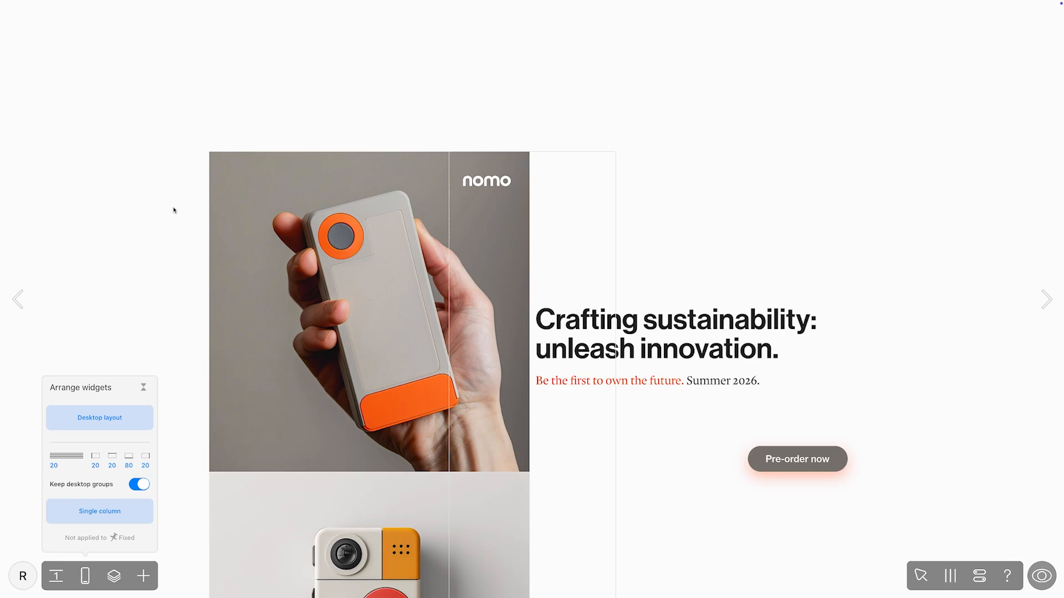
Step: Fit the hero image into the mobile column at the full 320 px page width and place the logo in its upper-left corner
click(255, 220)
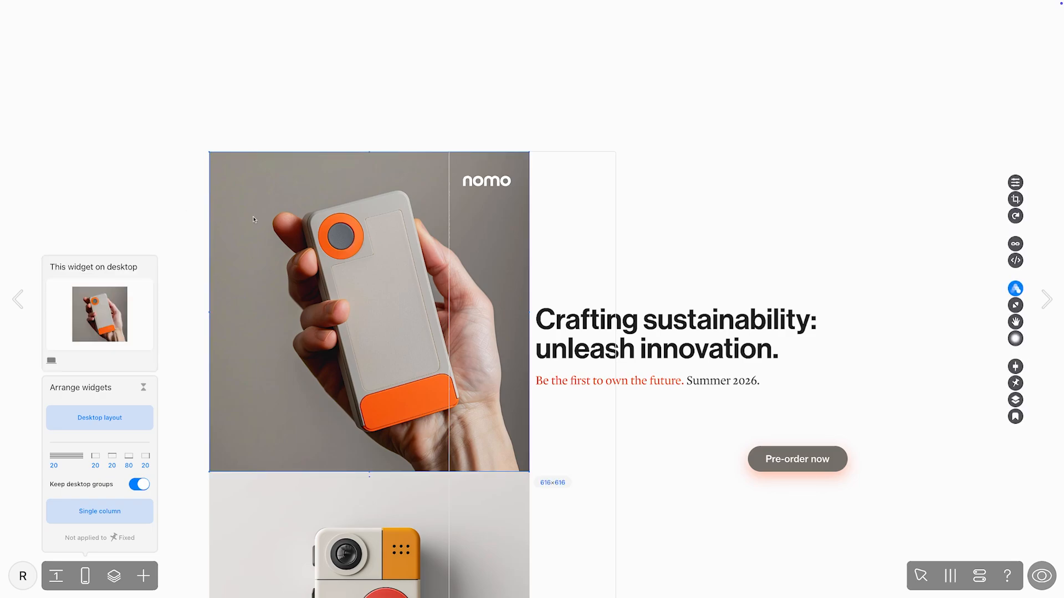
drag(255, 220, 494, 220)
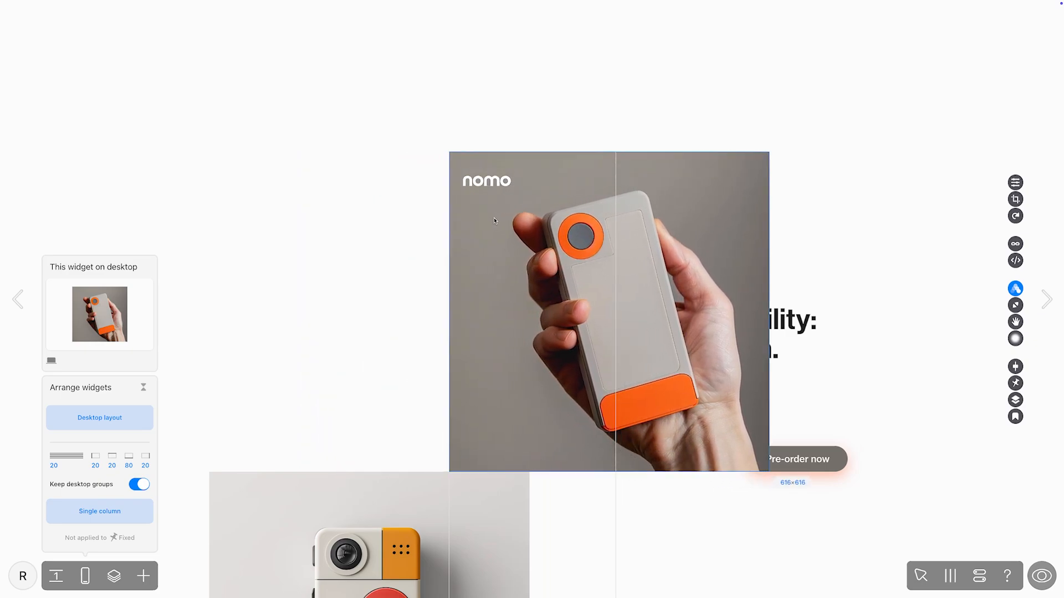
drag(769, 471, 615, 318)
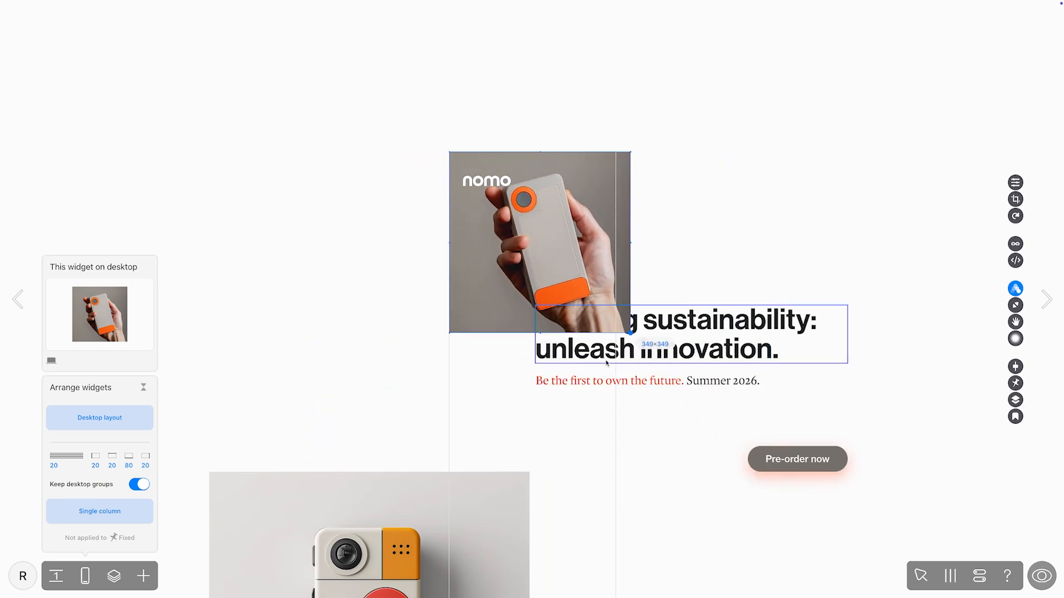
click(485, 180)
drag(485, 180, 476, 162)
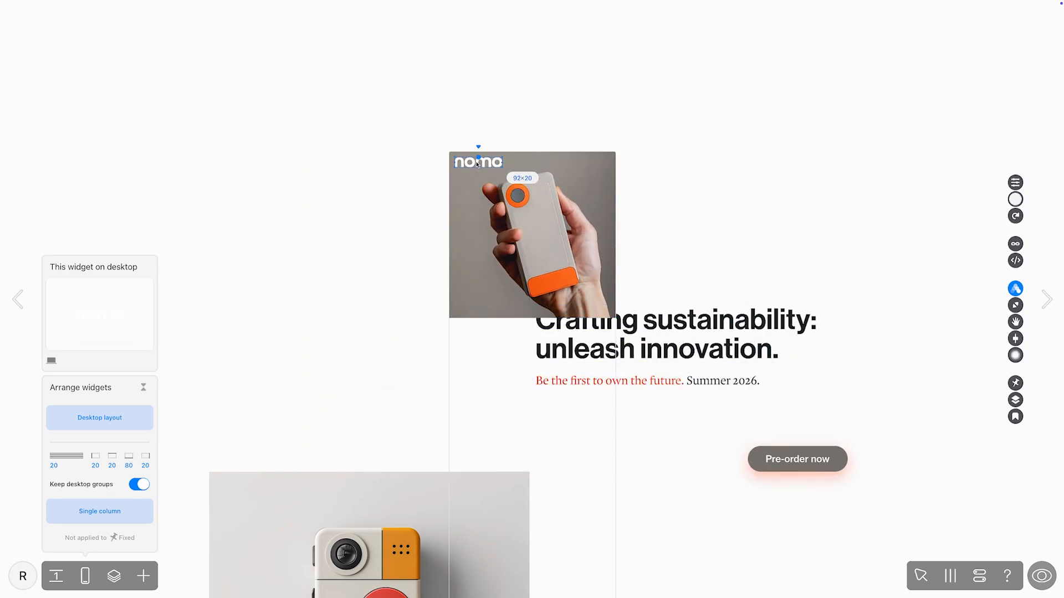
Step: Apply the project text style "h1 m" to the hero headline in the restored desktop arrangement
click(671, 326)
click(1015, 222)
click(927, 194)
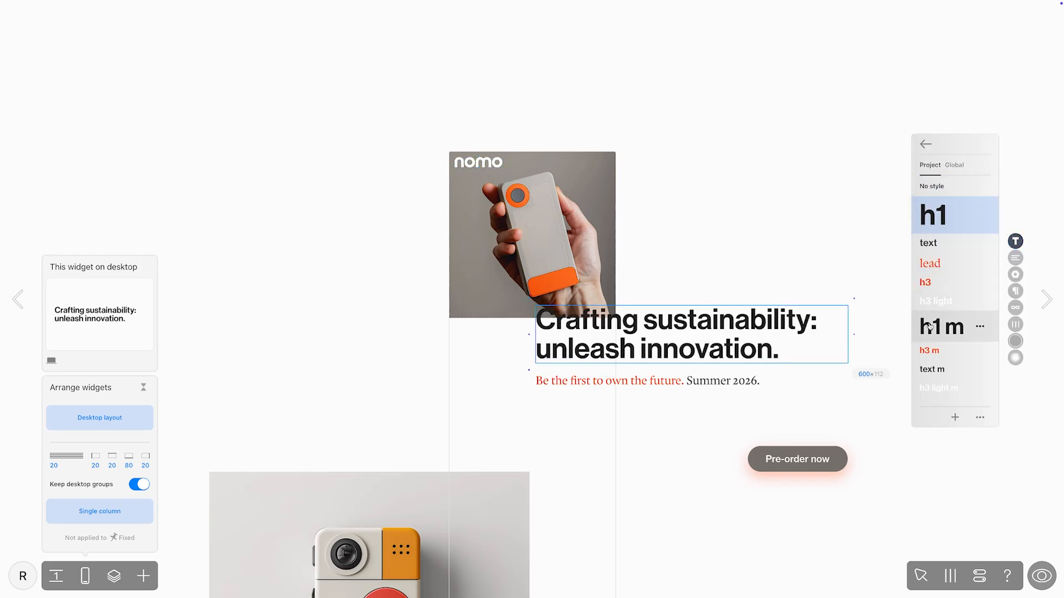
click(934, 326)
key(Escape)
Step: Stack the hero headline and its caption below the hero image and narrow both to about 310 px
drag(779, 319, 697, 340)
drag(767, 350, 615, 349)
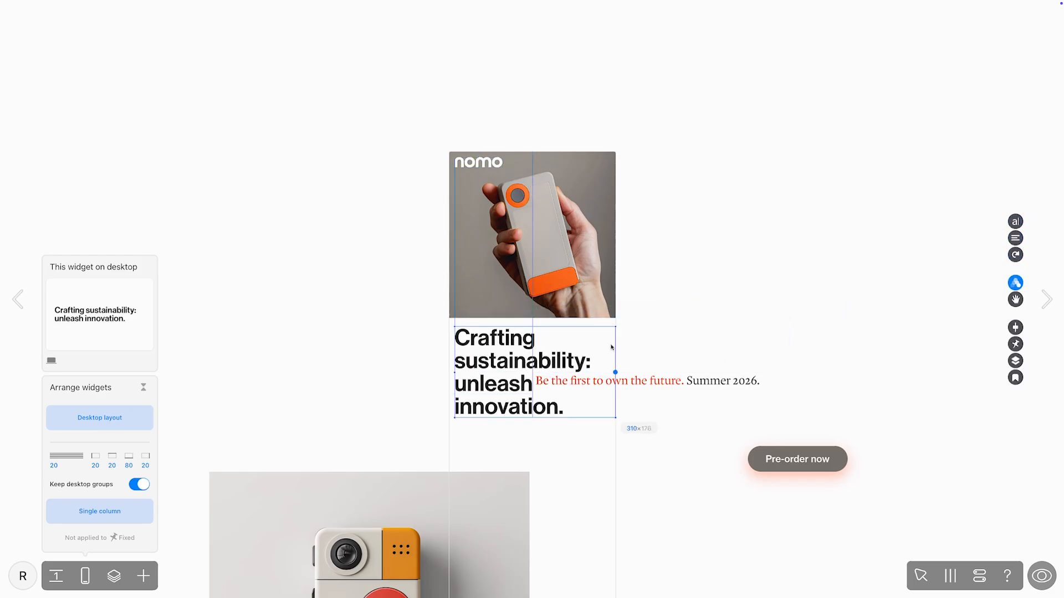
drag(669, 382, 588, 430)
drag(766, 430, 615, 431)
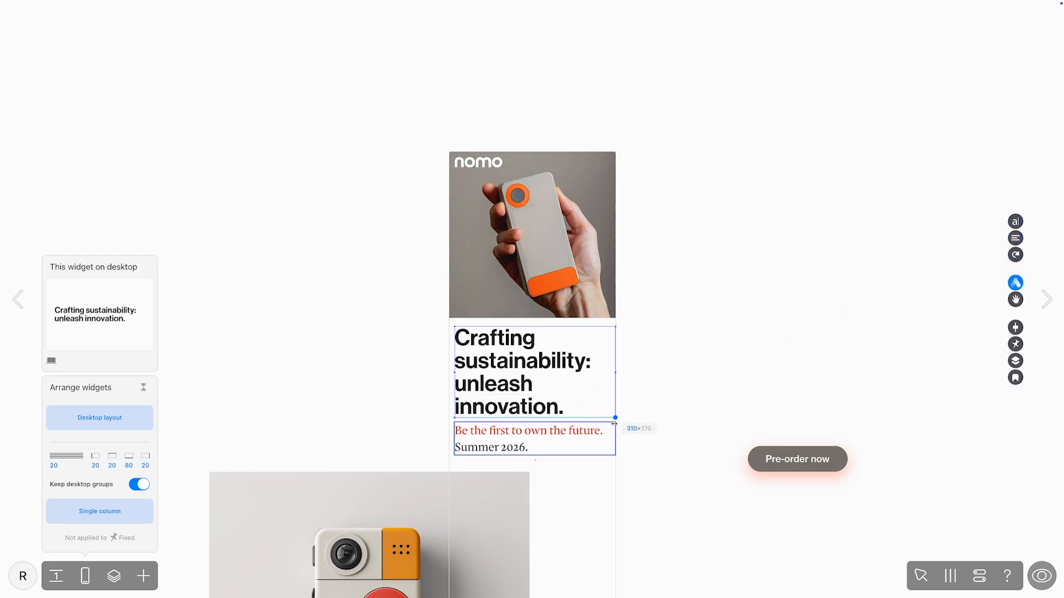
Step: Move the Product 2 image down and stack the Pre-order button and the hero description, about 301 px wide, beneath the caption
scroll(609, 388, down, 5)
click(355, 244)
drag(356, 244, 341, 325)
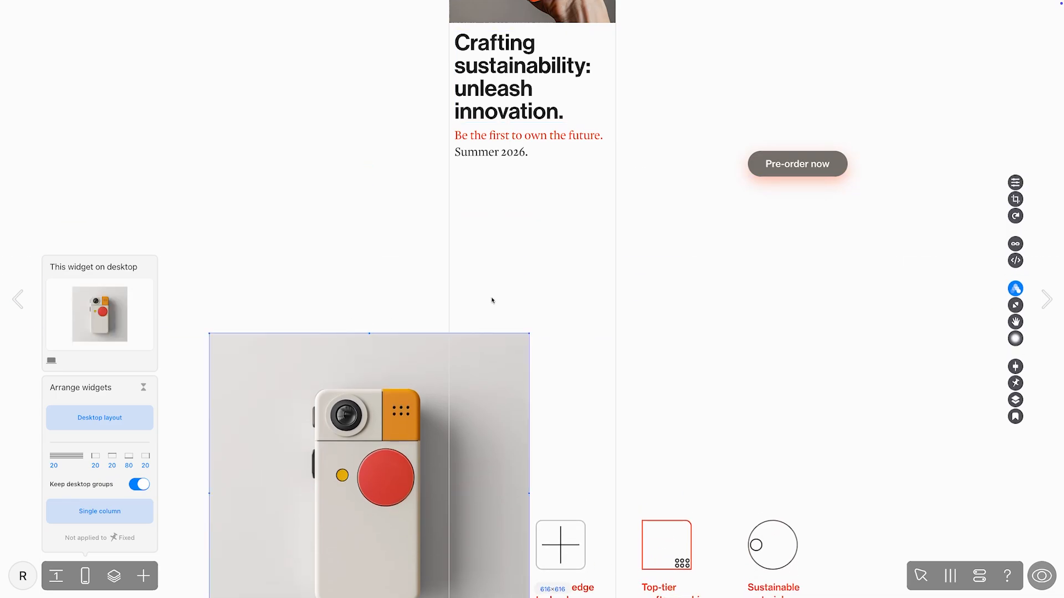
drag(798, 166, 588, 186)
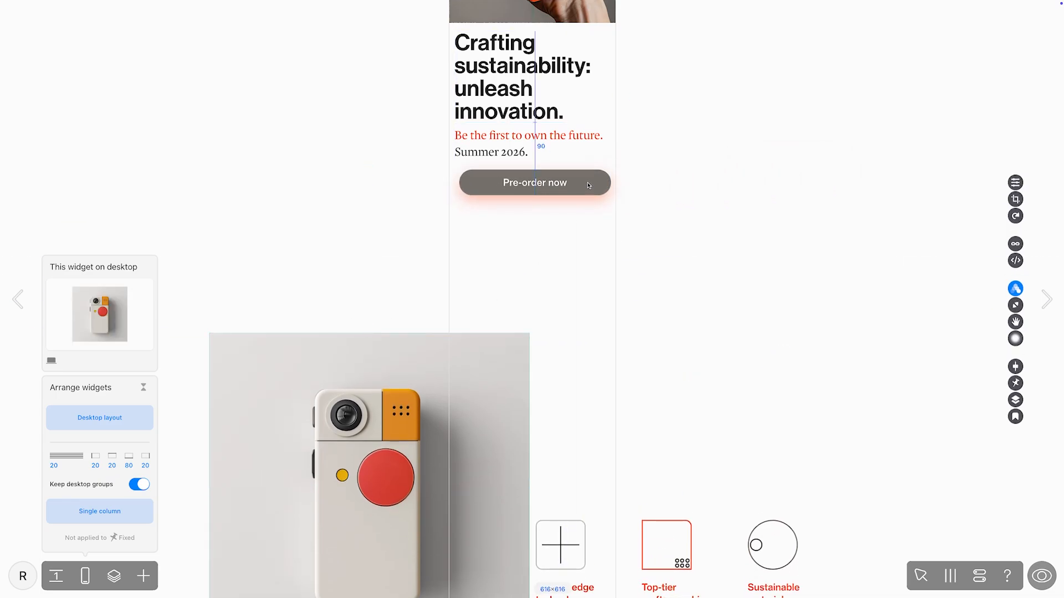
scroll(589, 185, up, 5)
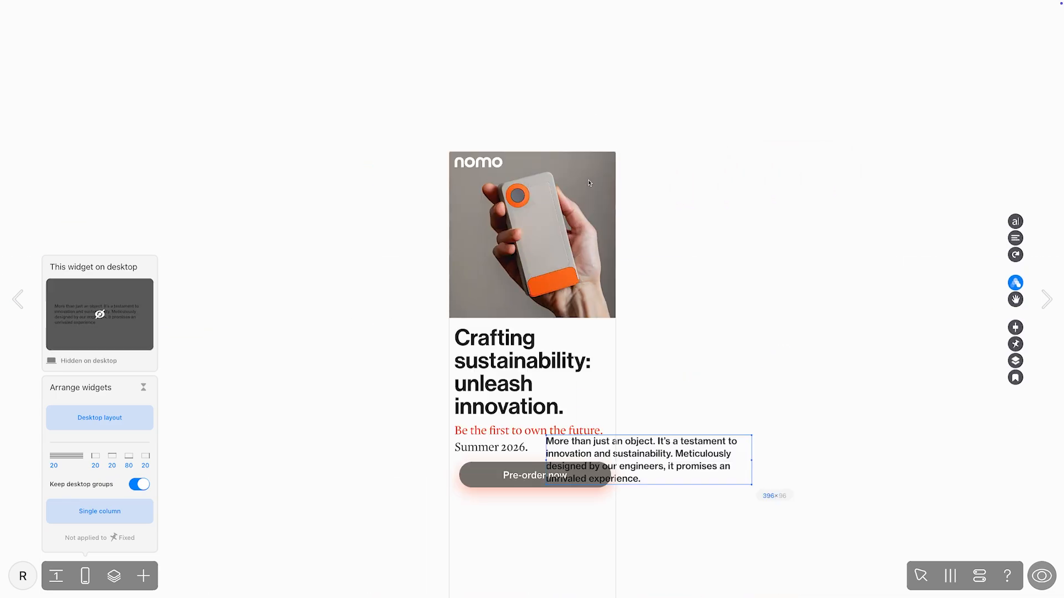
drag(662, 440, 575, 507)
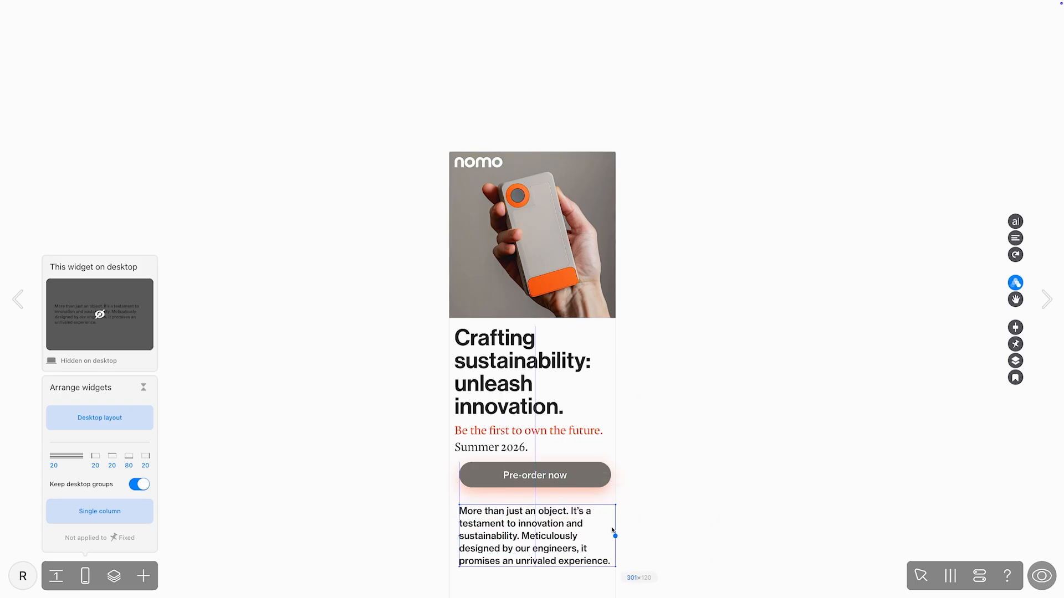
Step: Check in the desktop version's layers whether the hero description is shown or hidden
key(d)
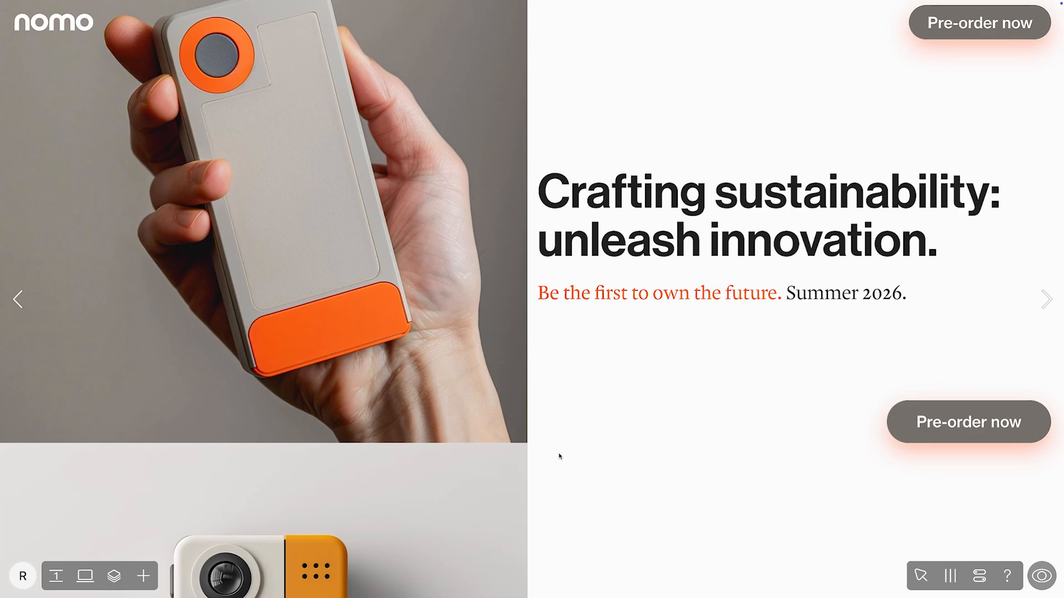
click(113, 576)
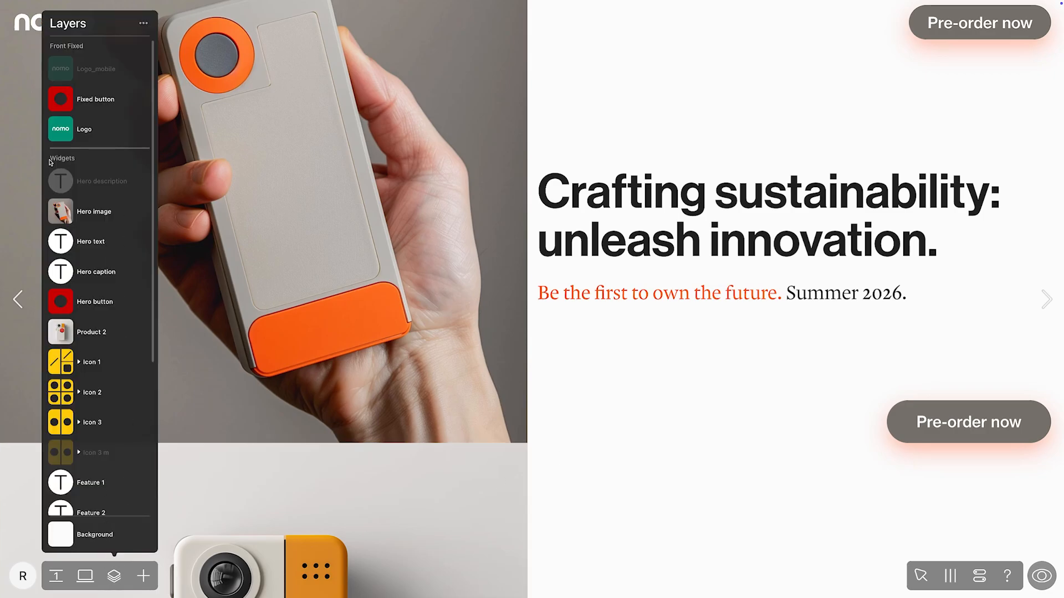
key(d)
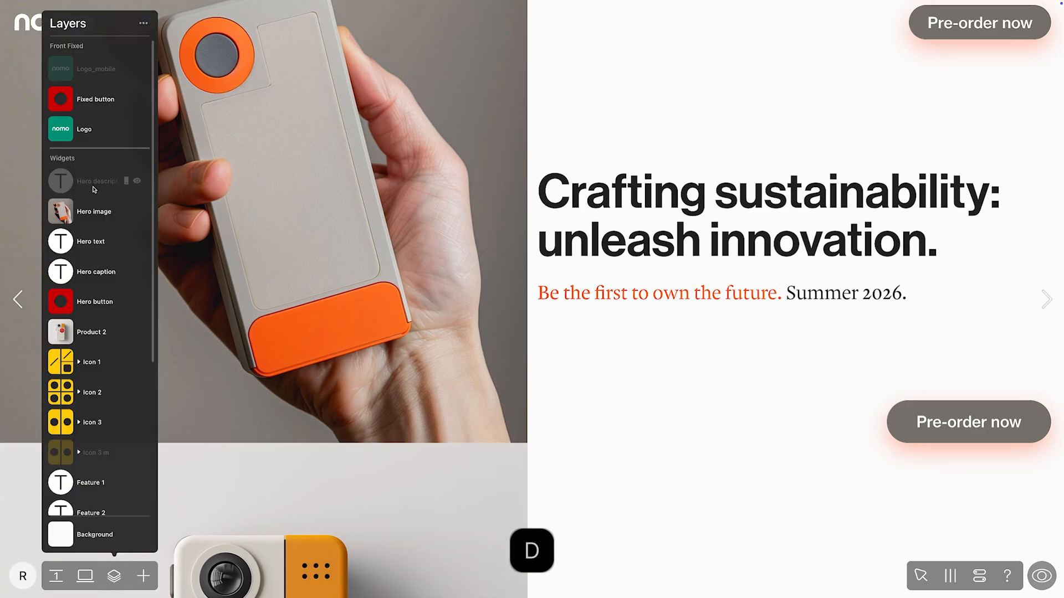
Step: Duplicate the mobile logo, recolor the copy with the project orange FF5400 and align it over the original
click(457, 164)
key(ctrl+c)
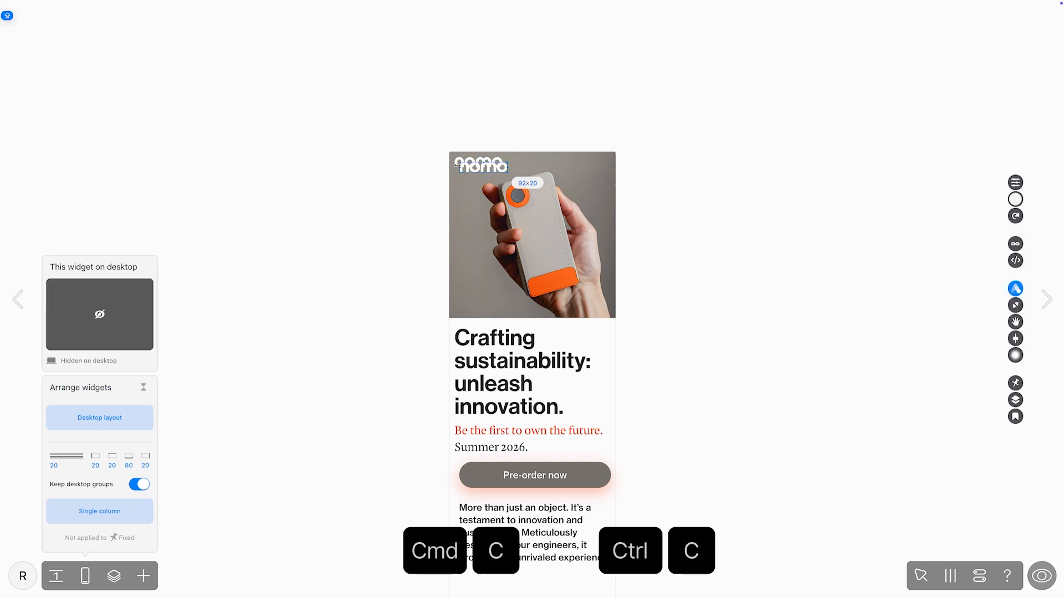
key(ctrl+v)
click(1014, 200)
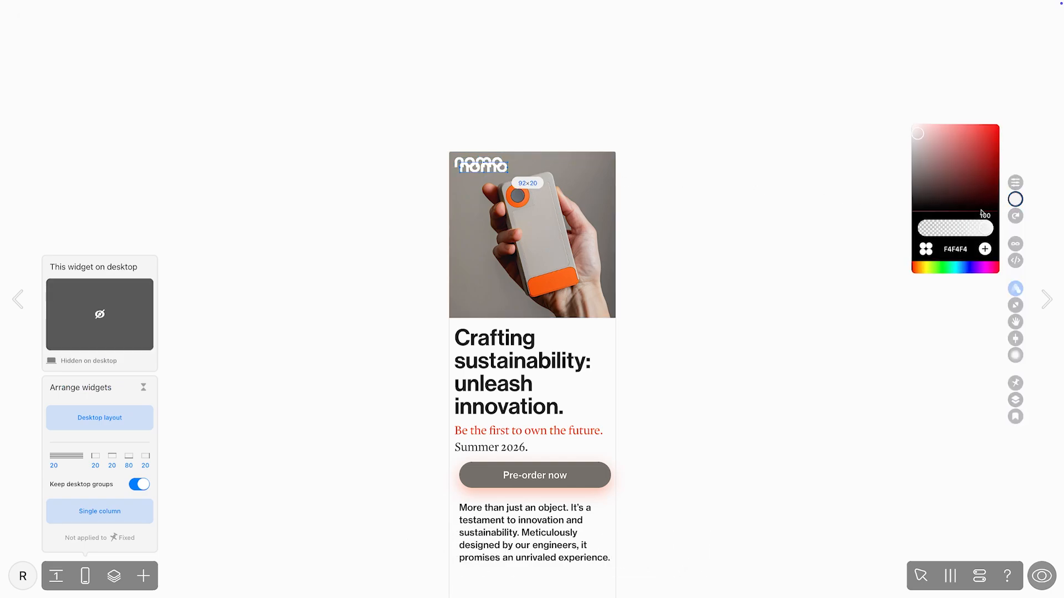
click(926, 249)
click(957, 143)
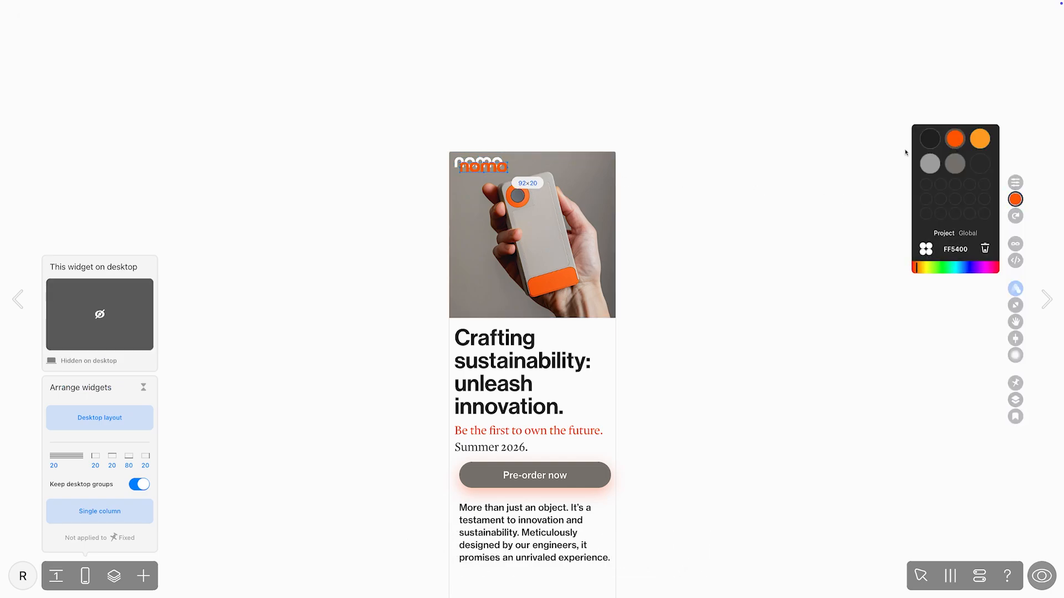
drag(481, 169, 477, 164)
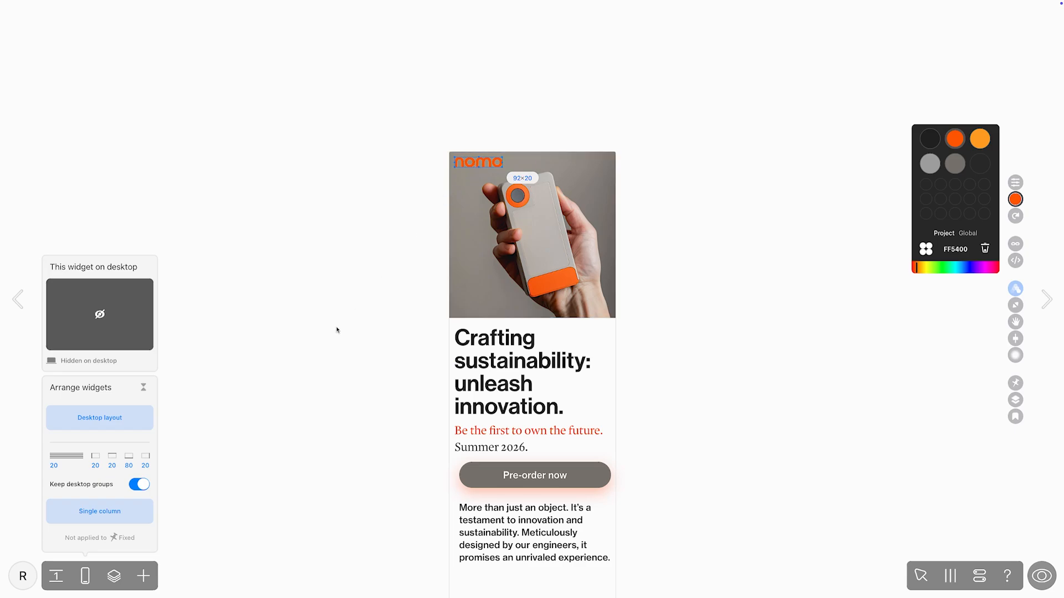
Step: Hide the original white logo on mobile and rename the orange copy's layer as Logo_mobile
click(114, 577)
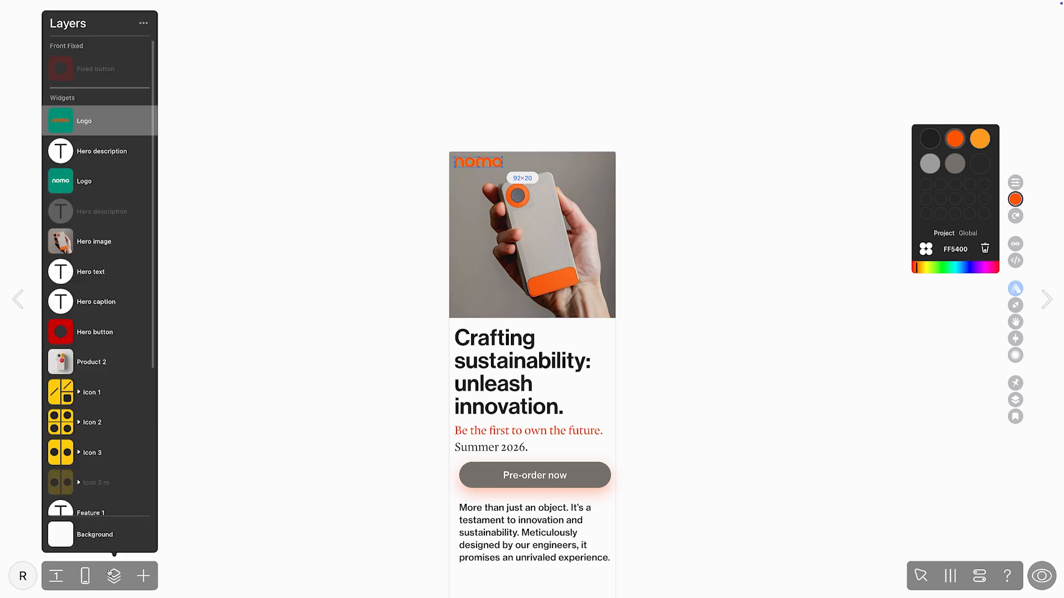
click(135, 185)
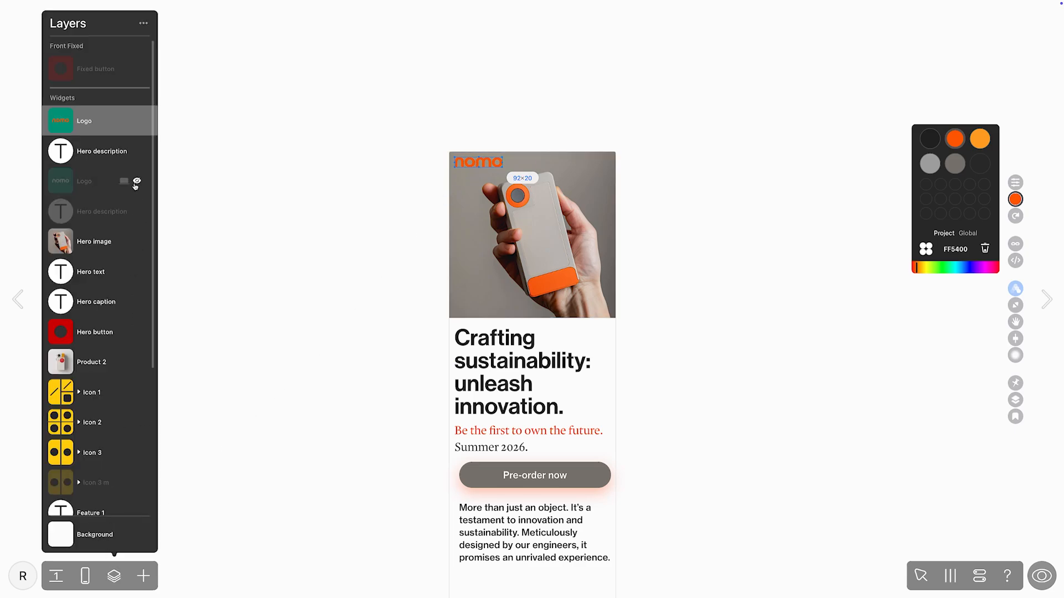
double_click(104, 121)
text(_mobile)
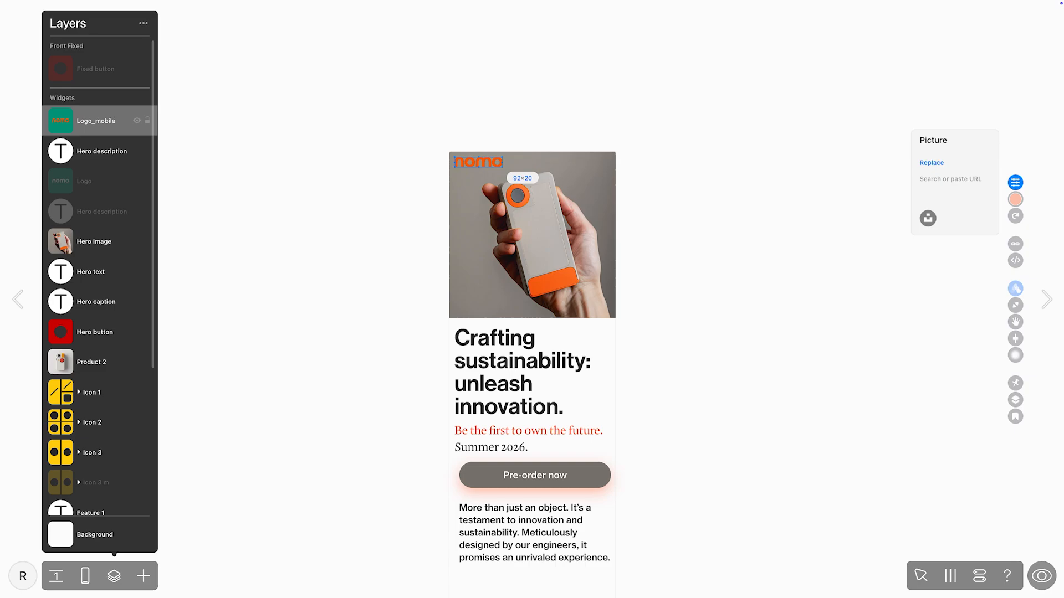
key(Return)
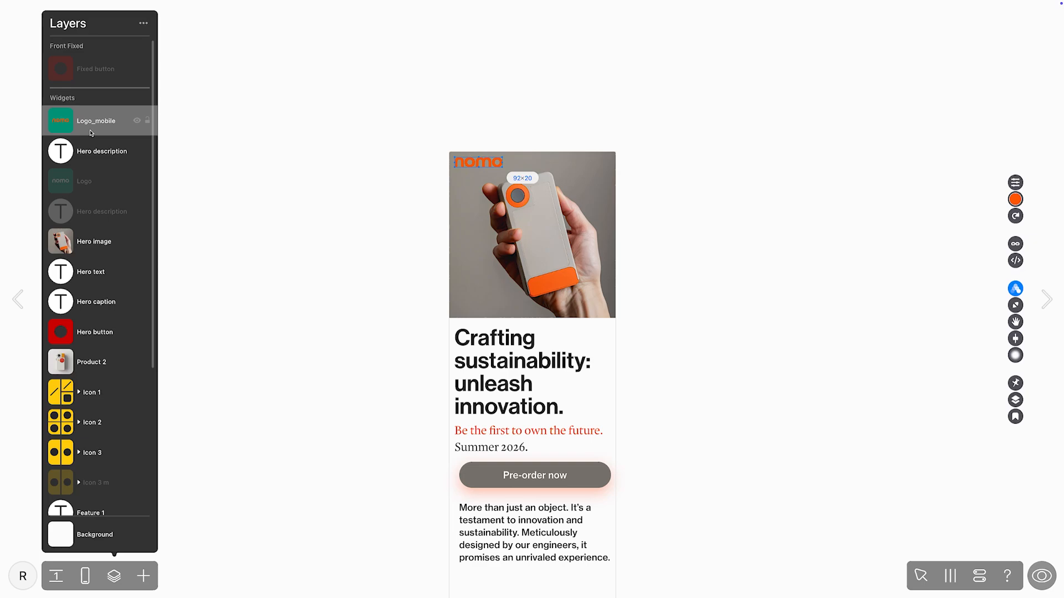
Step: Duplicate the Hero caption, place the copy directly beneath the original in the layer order and rename it Hero caption_mobile
click(84, 302)
key(ctrl+c)
key(ctrl+v)
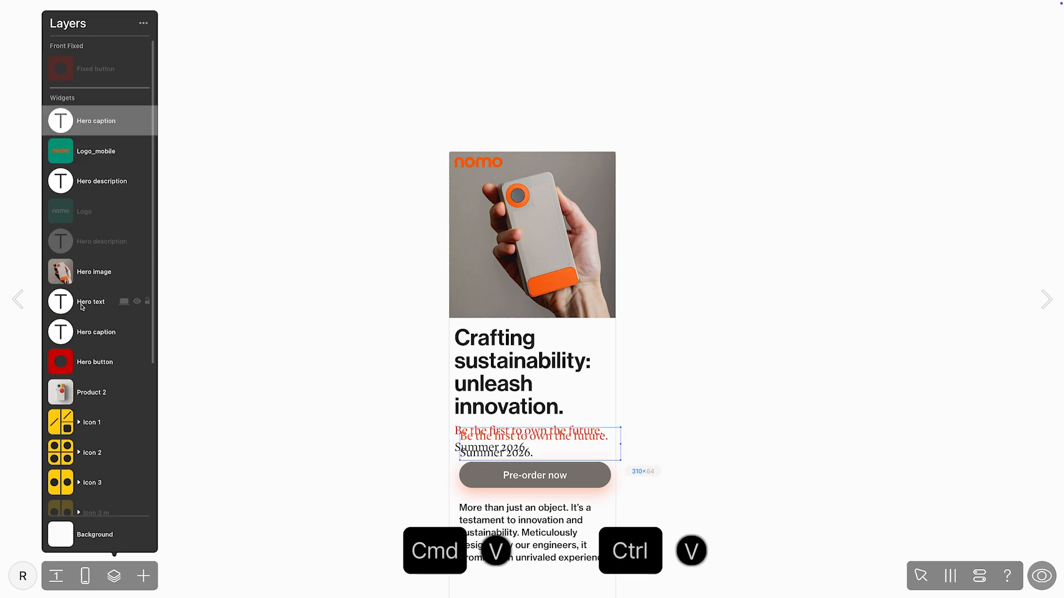
drag(110, 122, 111, 332)
double_click(111, 332)
text(_)
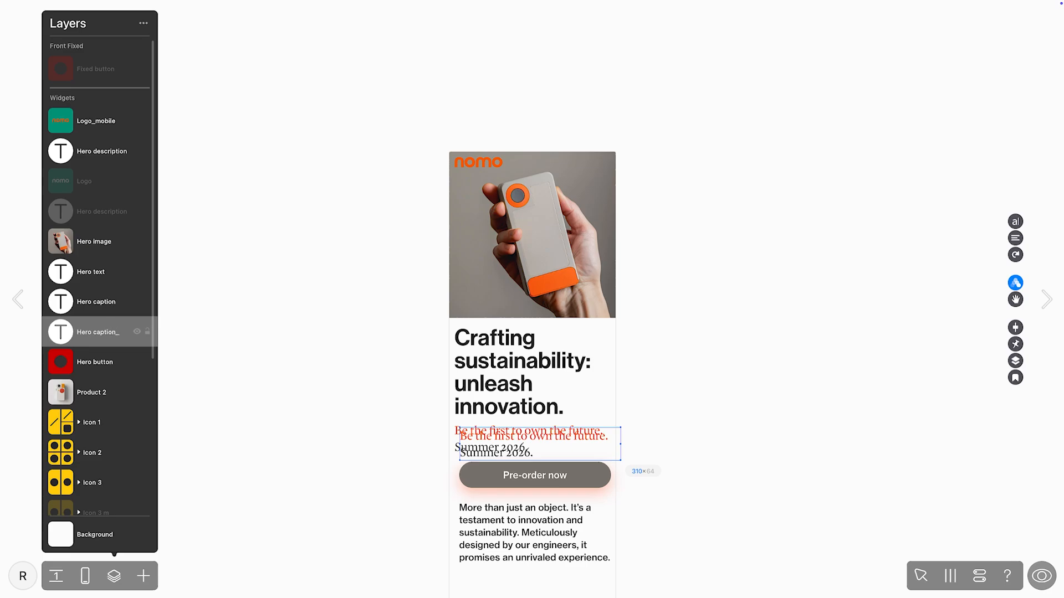
text(mobile)
key(Return)
Step: Hide the original hero caption on mobile, align the copy over its position and change the copy's year to 2025
click(137, 302)
drag(475, 432, 470, 427)
double_click(524, 447)
key(BackSpace)
text(5d)
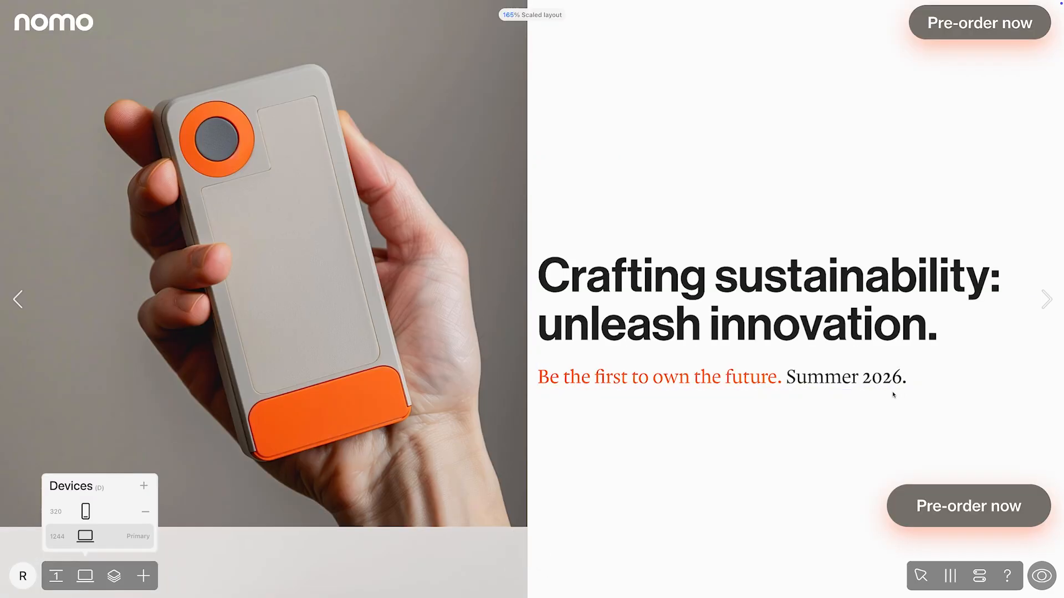
Step: Change the year in the desktop layout's hero caption to 2025 and check the caption layers
click(903, 378)
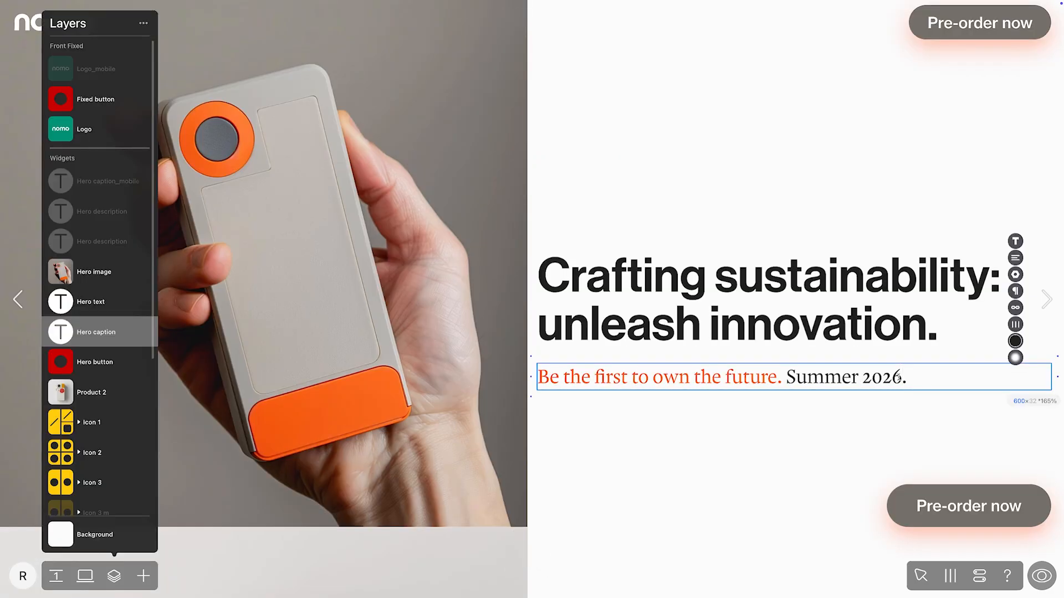
key(BackSpace)
text(5)
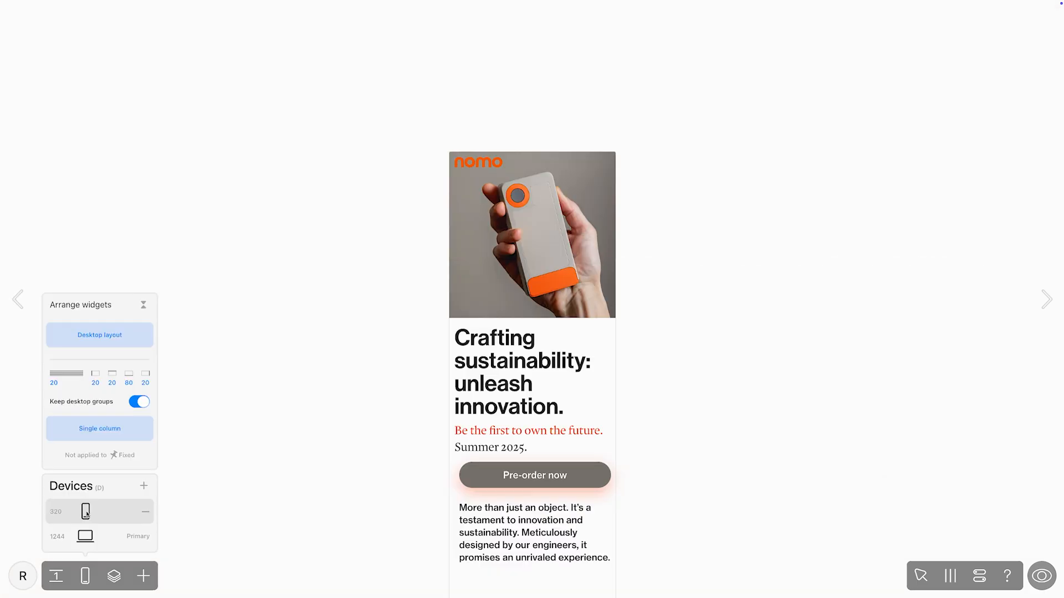
click(114, 577)
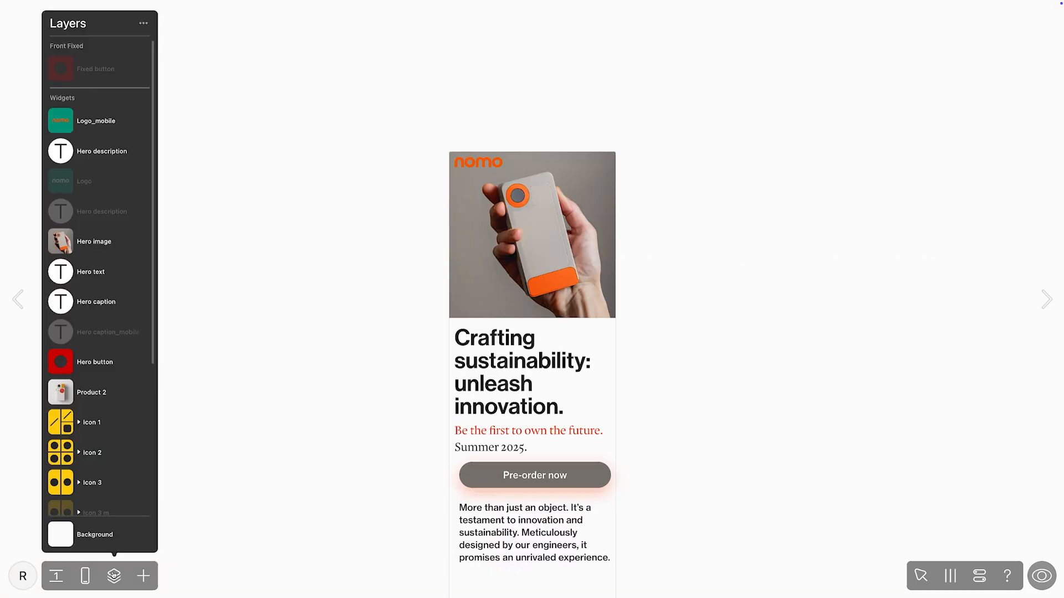
Step: Set the year in the mobile layout's original Hero caption to 2026
click(102, 312)
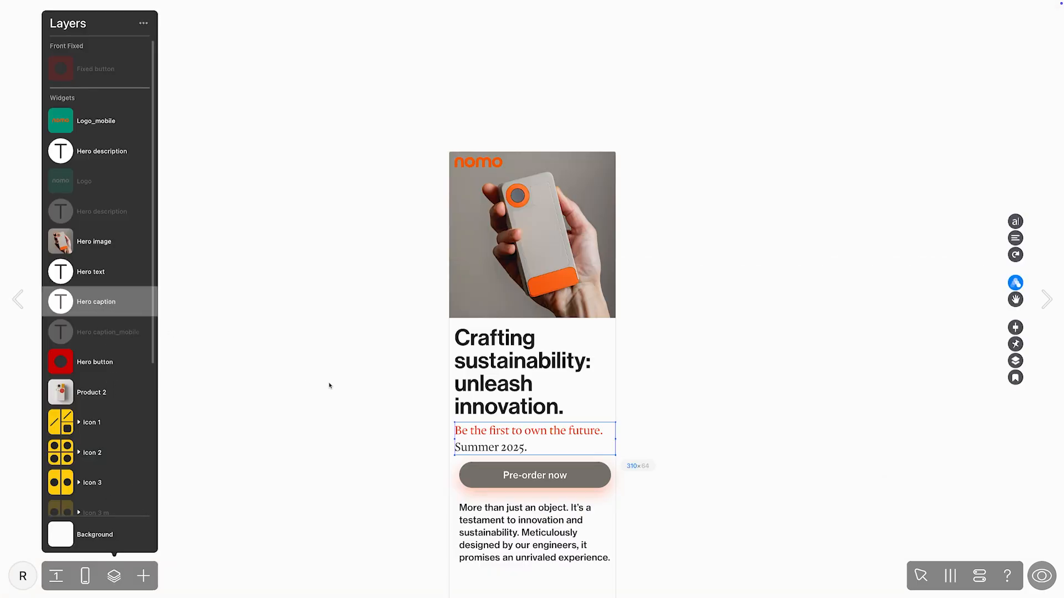
click(524, 448)
key(BackSpace)
text(6)
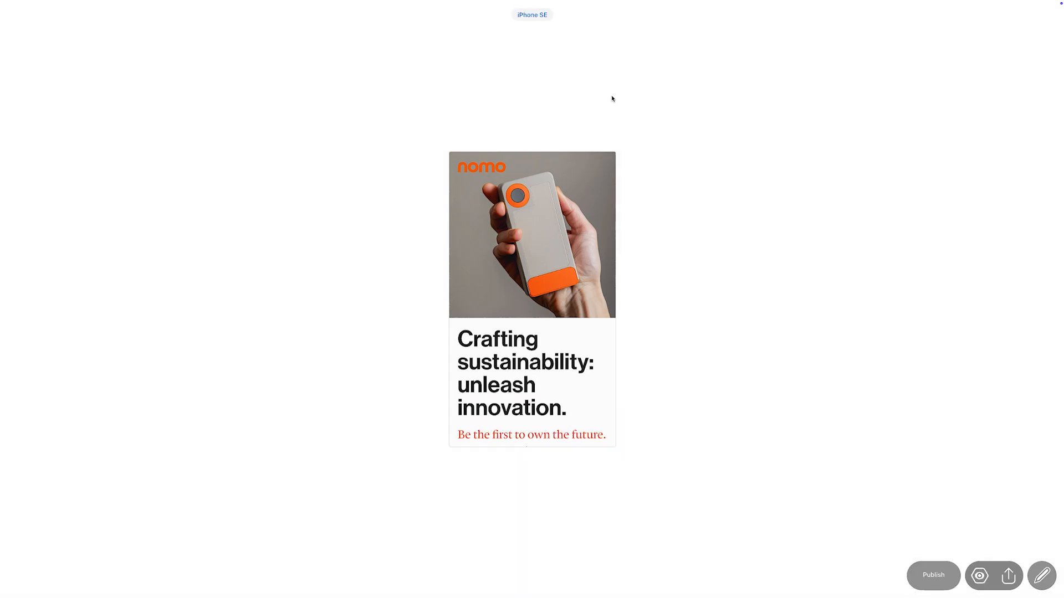
Step: Preview the mobile page as iPhone 14 & 15 Pro Max and look through the Mobile and Desktop viewer settings
click(539, 19)
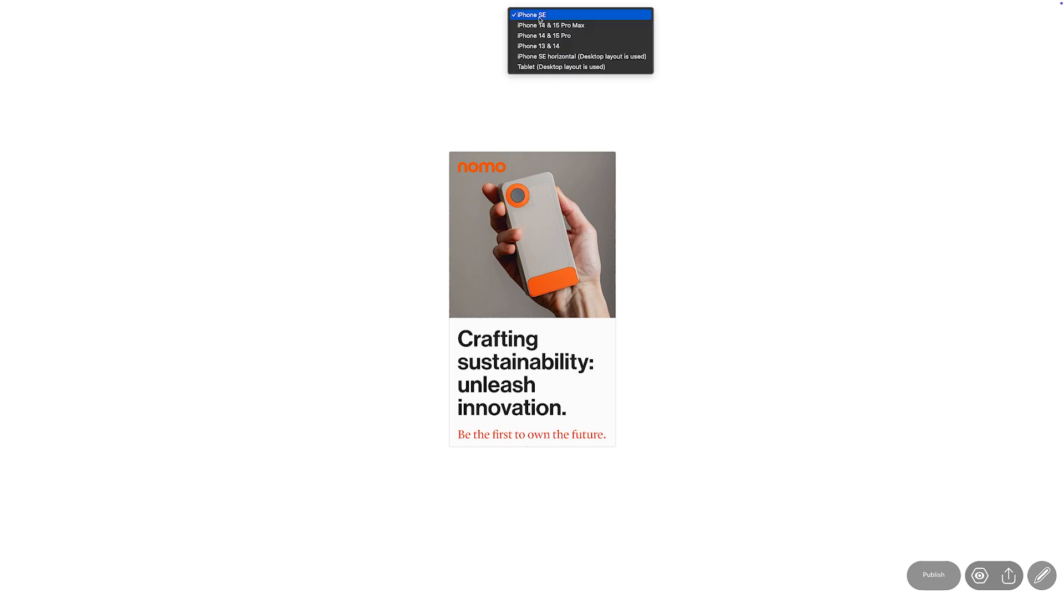
click(542, 26)
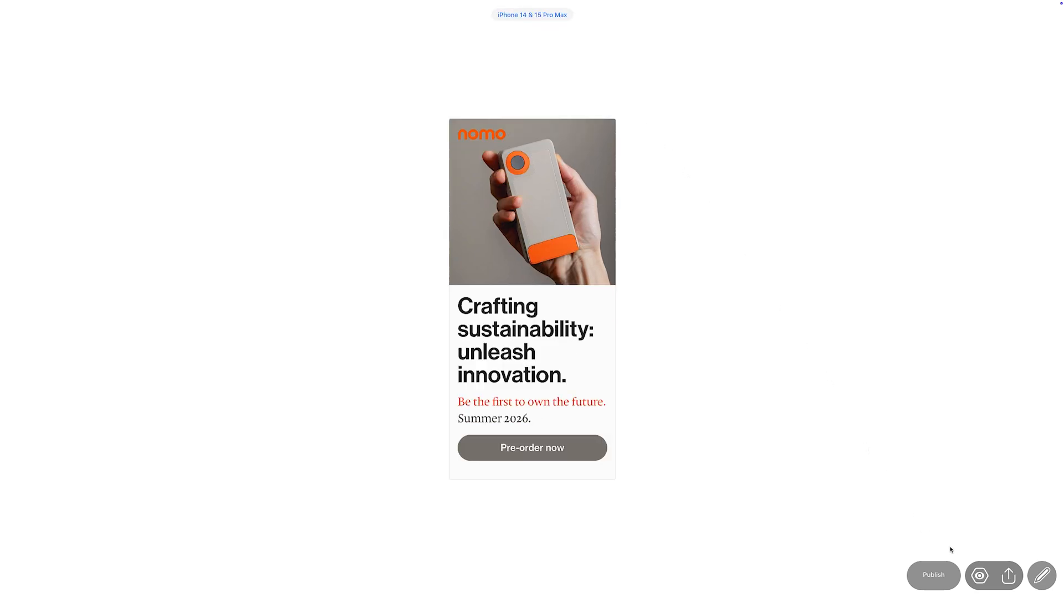
click(972, 569)
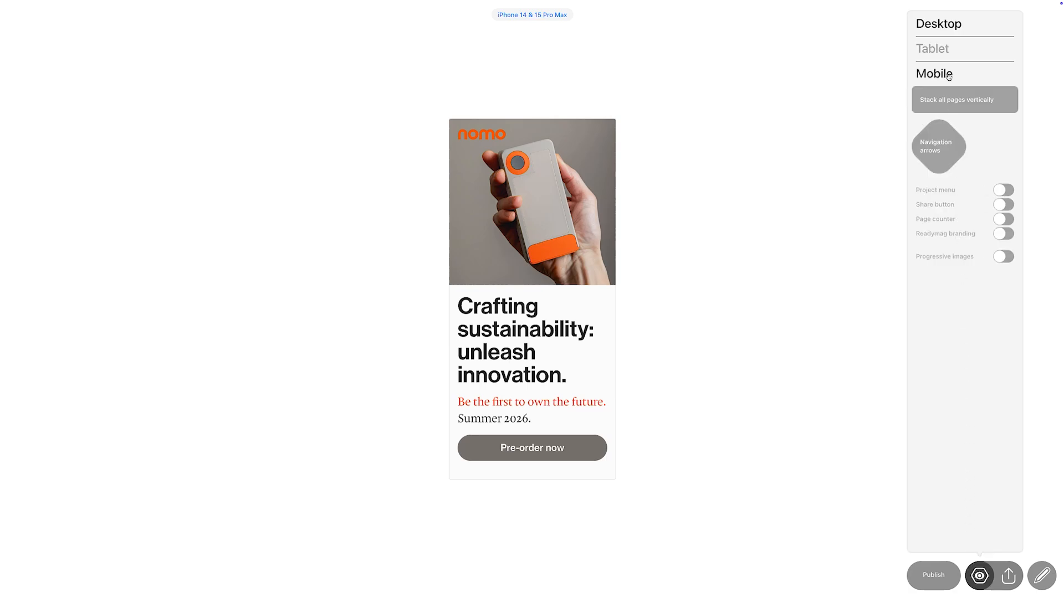
click(940, 22)
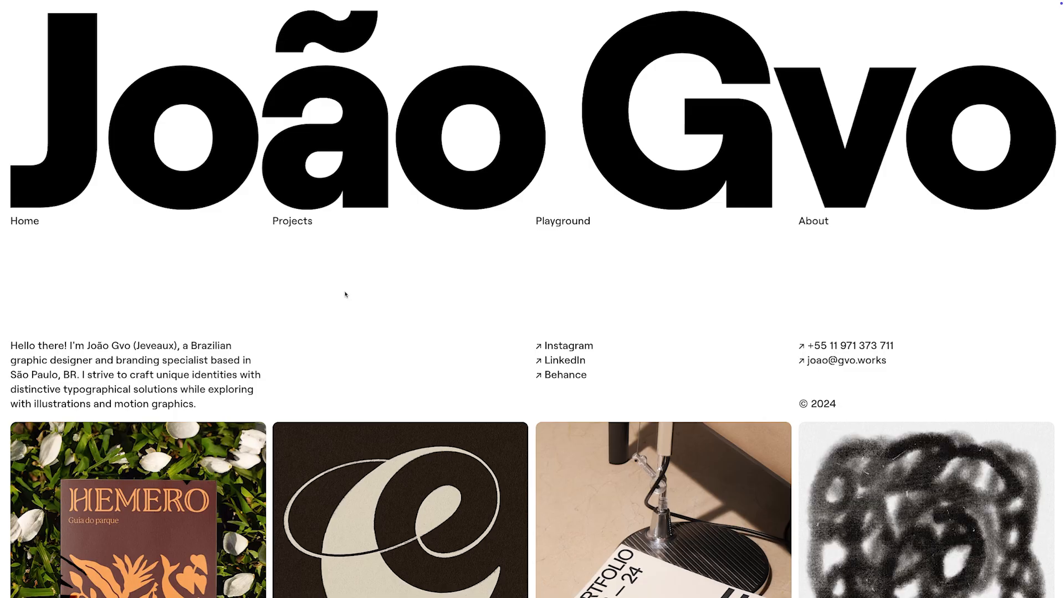
Step: Browse the example portfolio site's project grid and open its Playground page
scroll(302, 230, down, 6)
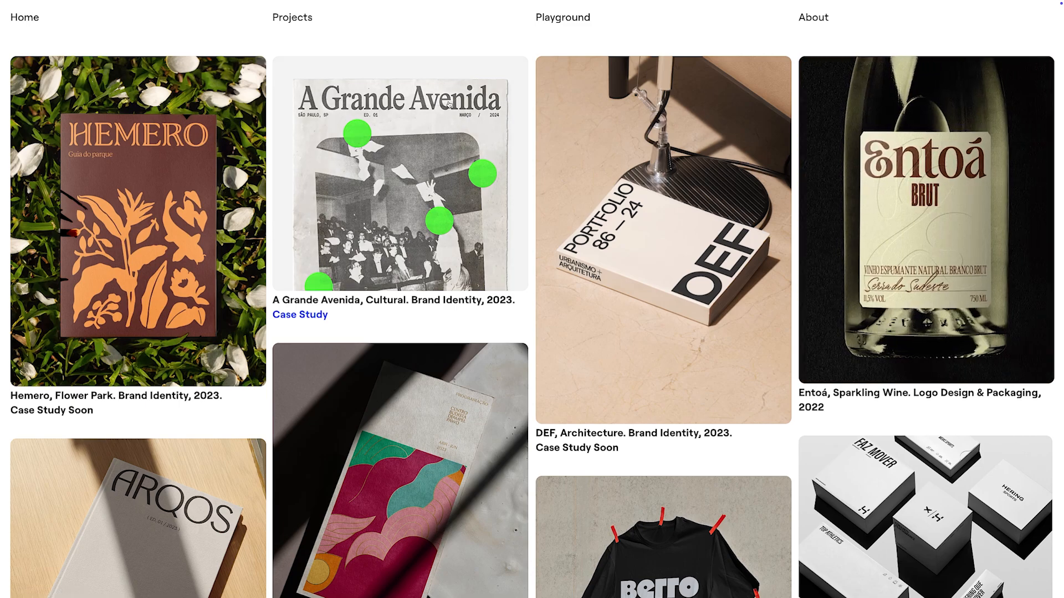
click(556, 20)
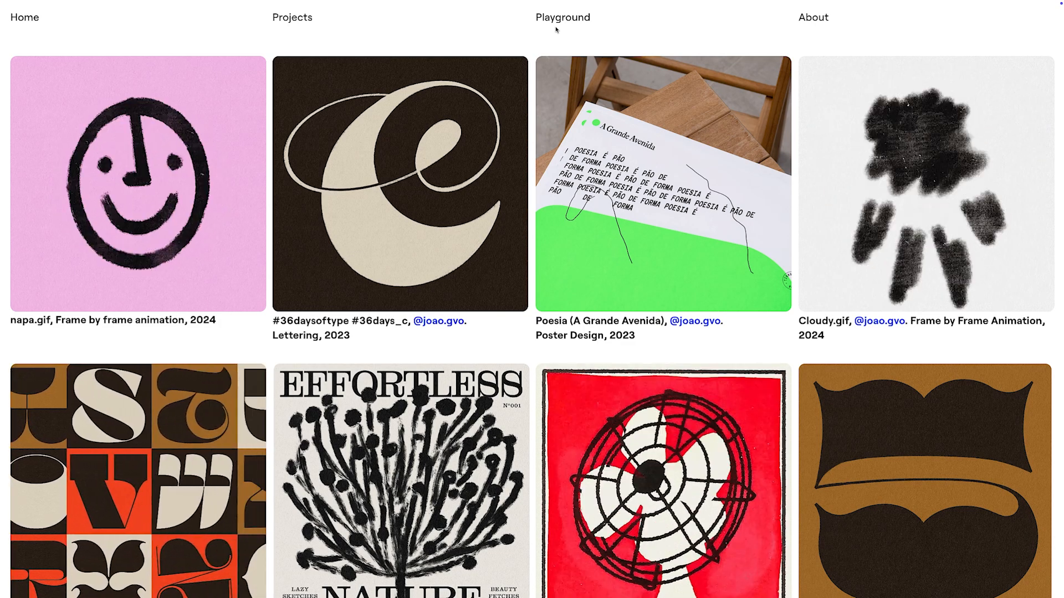